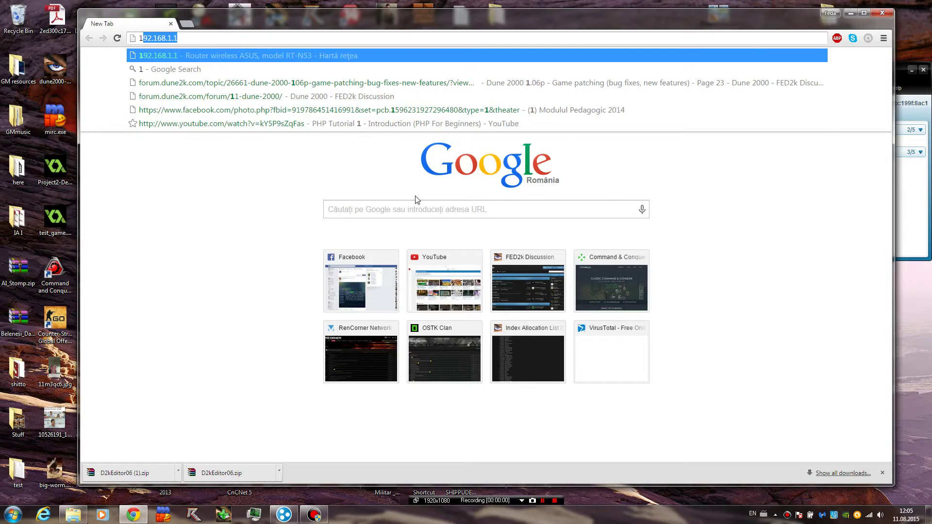
Dismiss the typed 192.168.1.1 address so the empty new tab page shows
key(Escape)
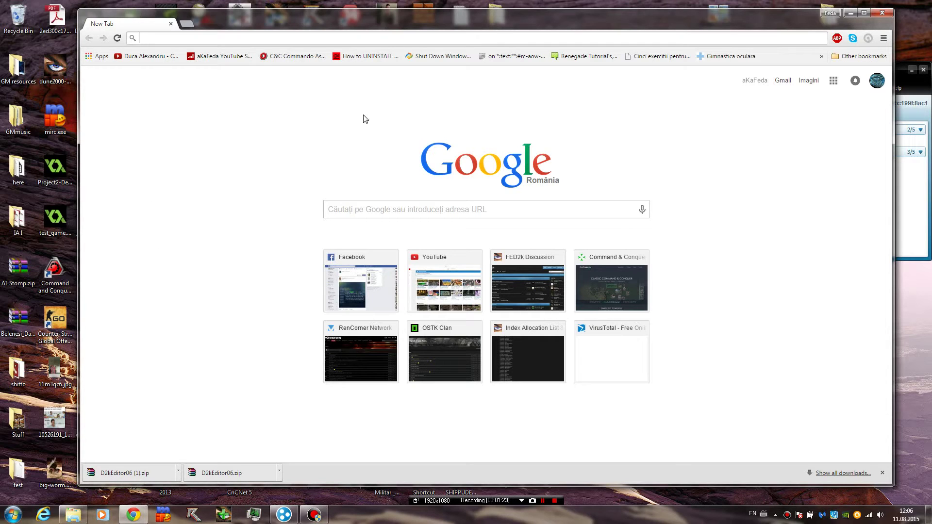
Go to the Dune 2000 section of the FED2k Discussion forum
click(518, 279)
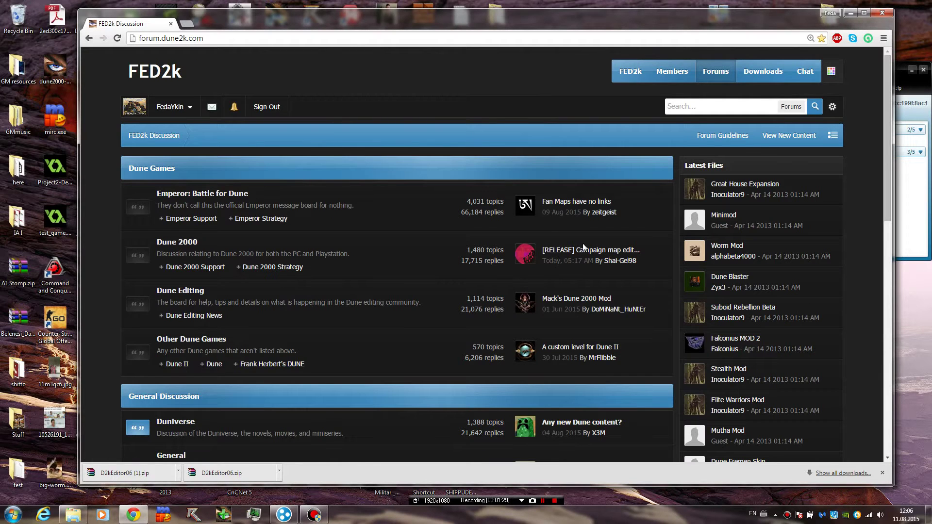
click(168, 242)
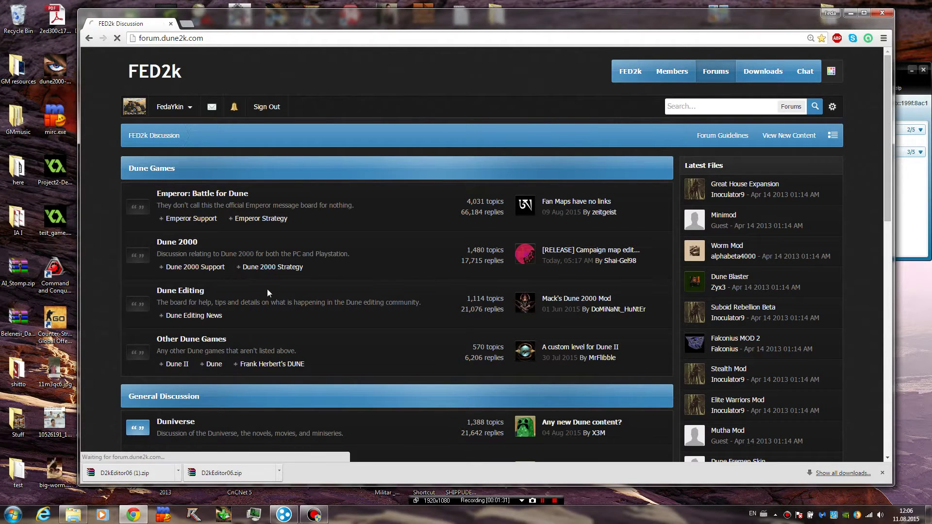
scroll(265, 330, down, 10)
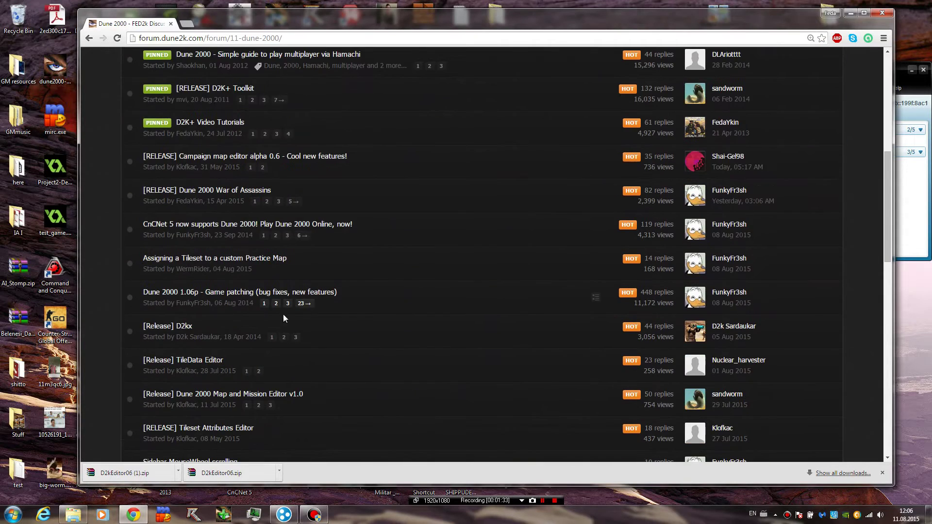
scroll(235, 316, up, 5)
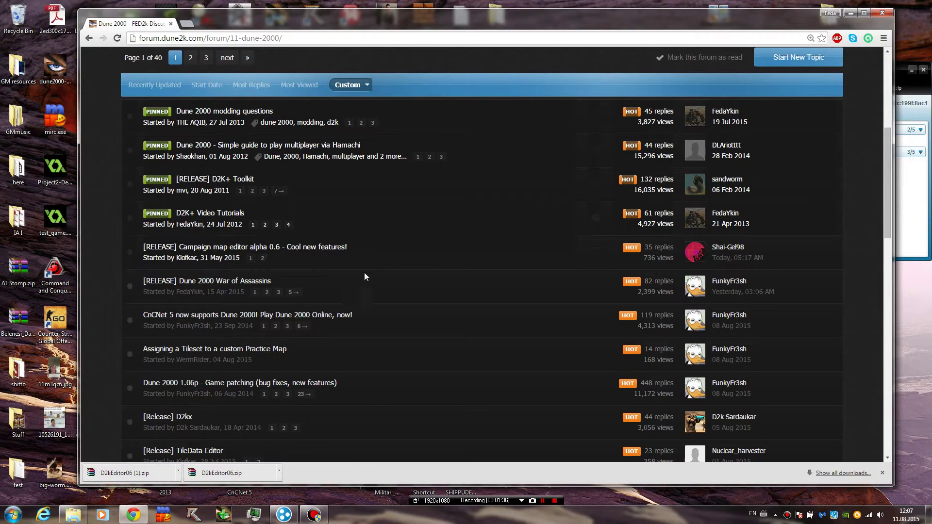
scroll(284, 301, down, 2)
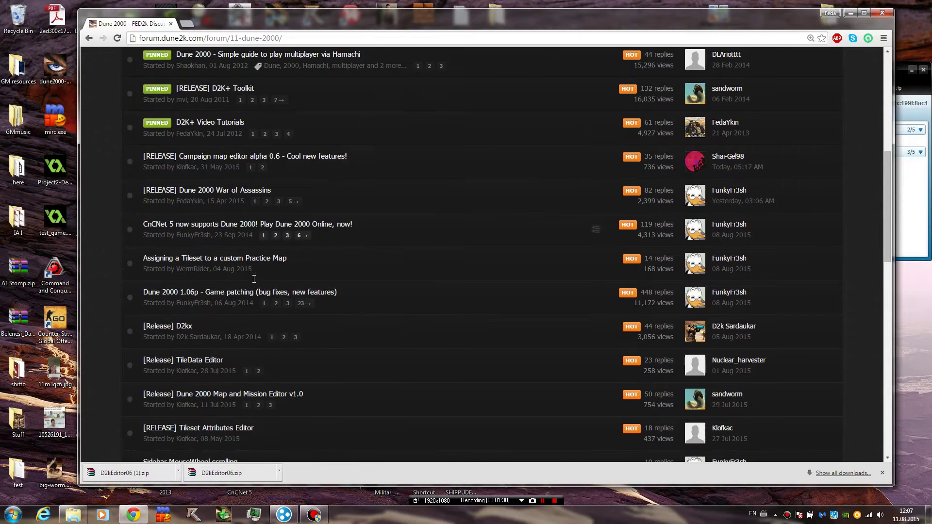
scroll(252, 329, down, 1)
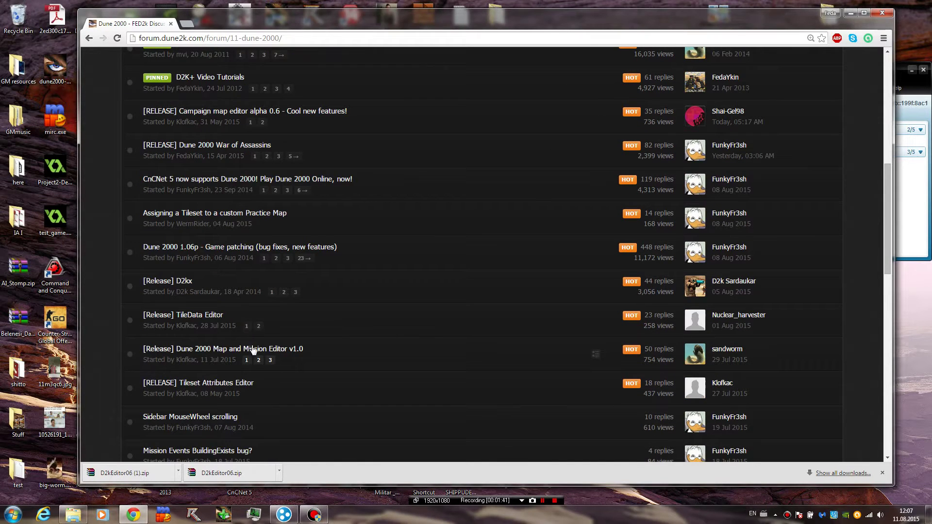
Open the Map and Mission Editor v1.0 topic and download D2kEditorv10.zip
click(217, 351)
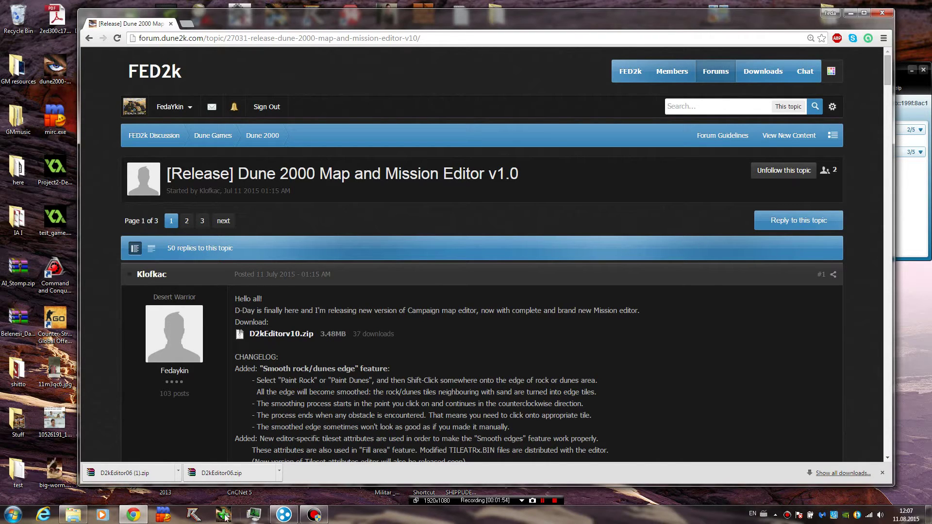
click(283, 339)
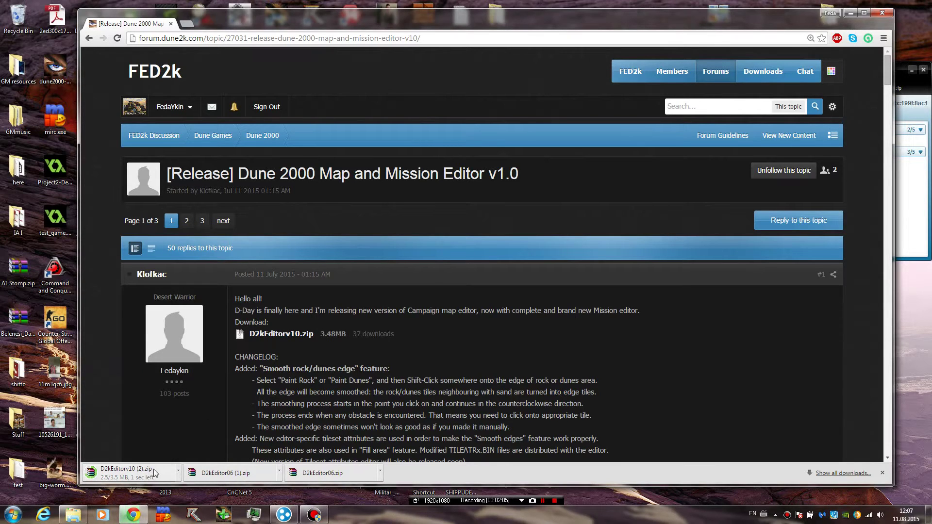
click(71, 516)
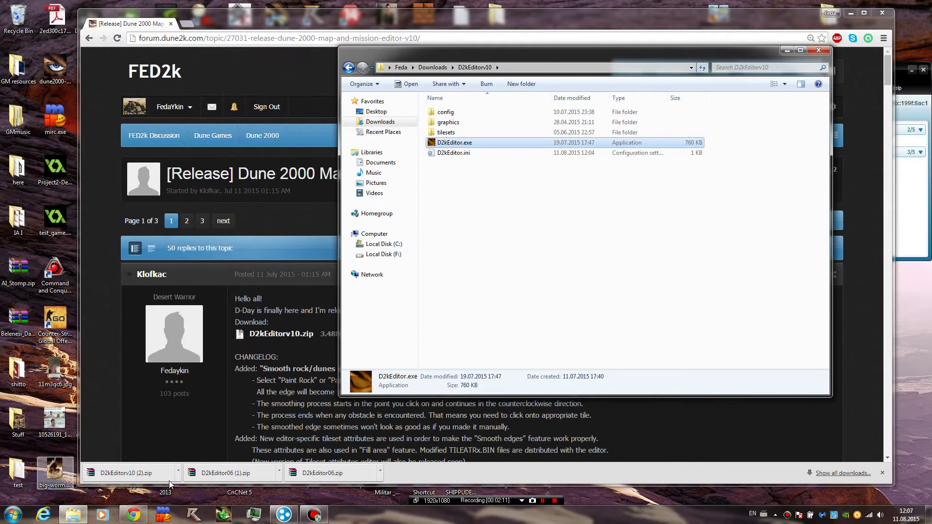
Run D2kEditor.exe from the D2kEditorv10 folder
click(633, 285)
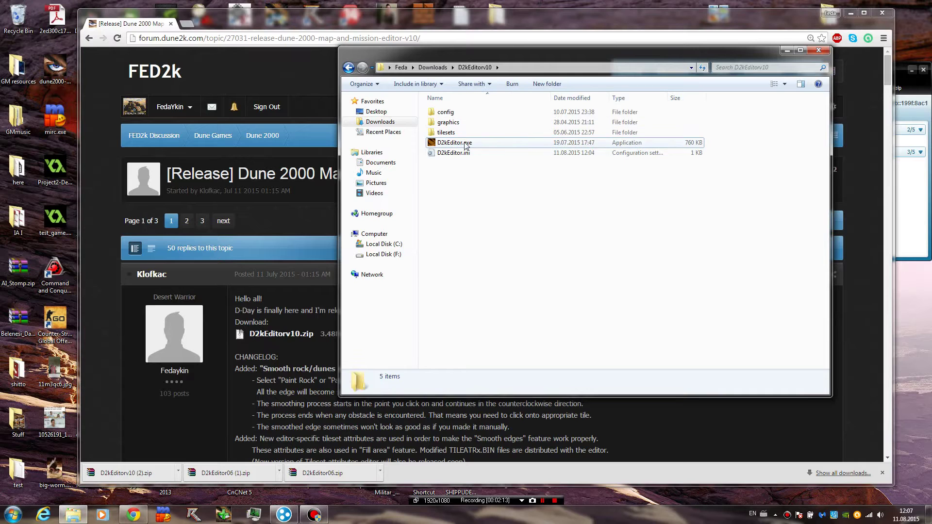
double_click(465, 144)
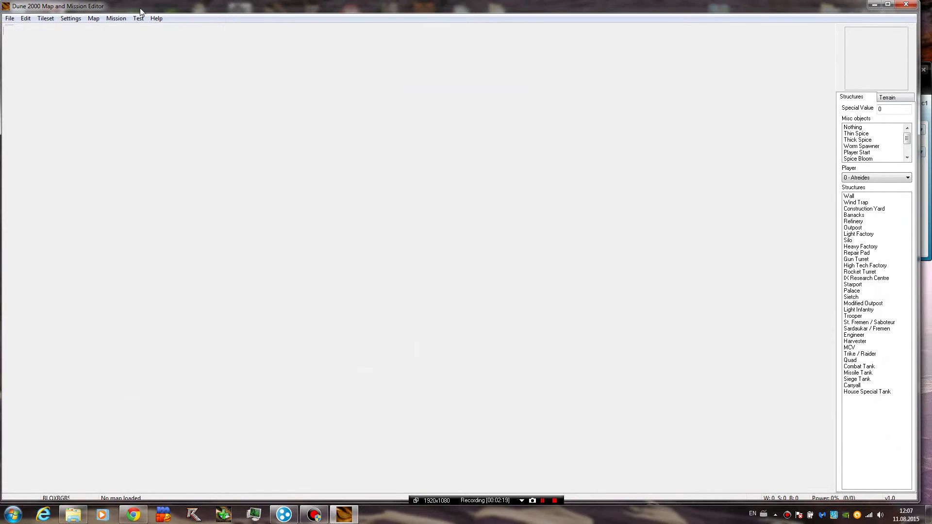
Load SS_A2.map through File > Open map and pan around it on the minimap
click(117, 19)
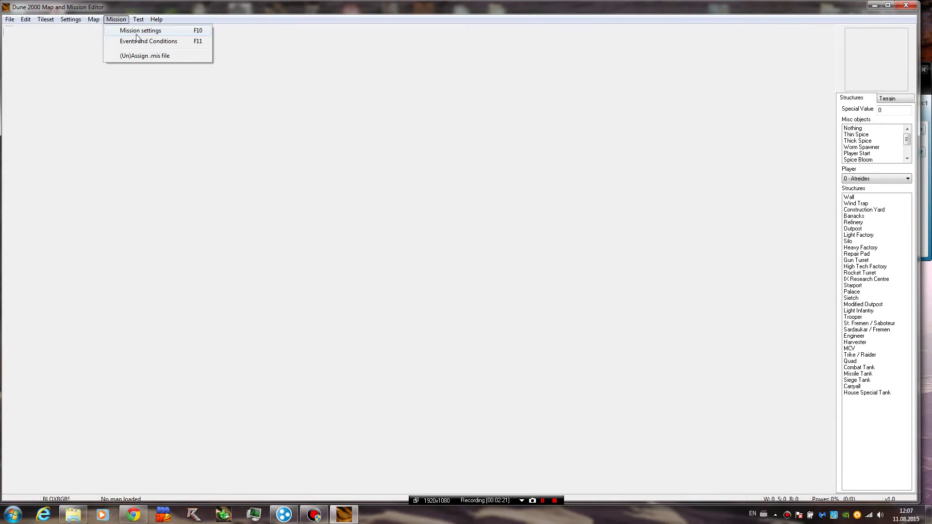
mouse_move(9, 19)
click(22, 55)
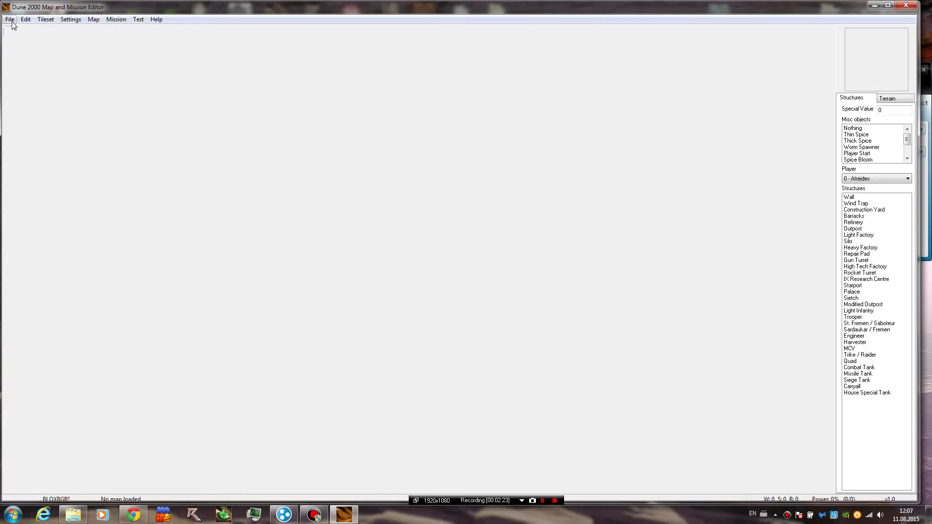
click(10, 20)
click(22, 45)
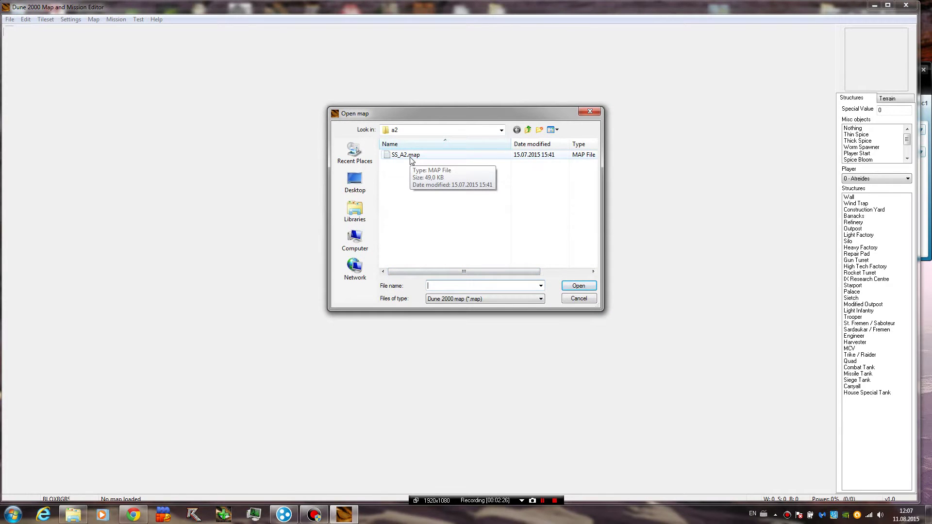
double_click(412, 156)
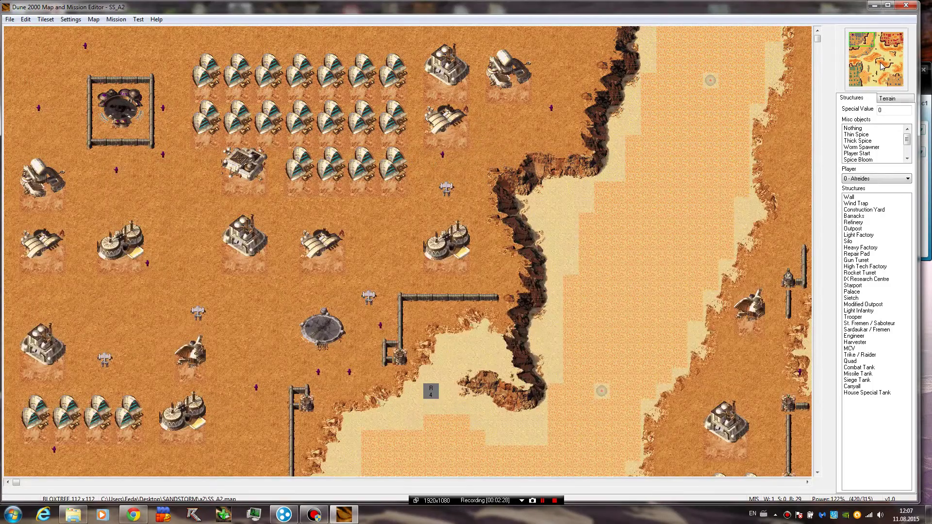
drag(883, 66, 871, 71)
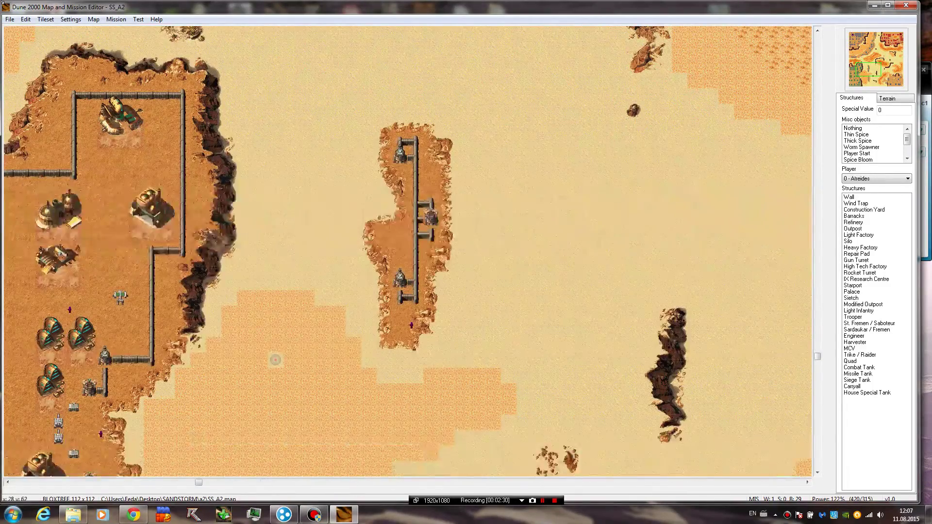
click(116, 20)
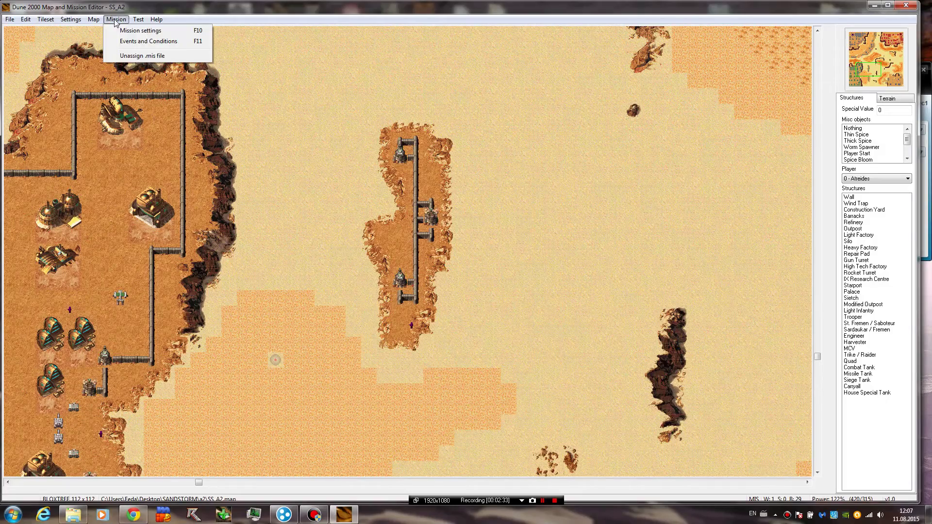
Open SS_A2's Mission settings, move the dialog left, and look over the briefing text
click(140, 30)
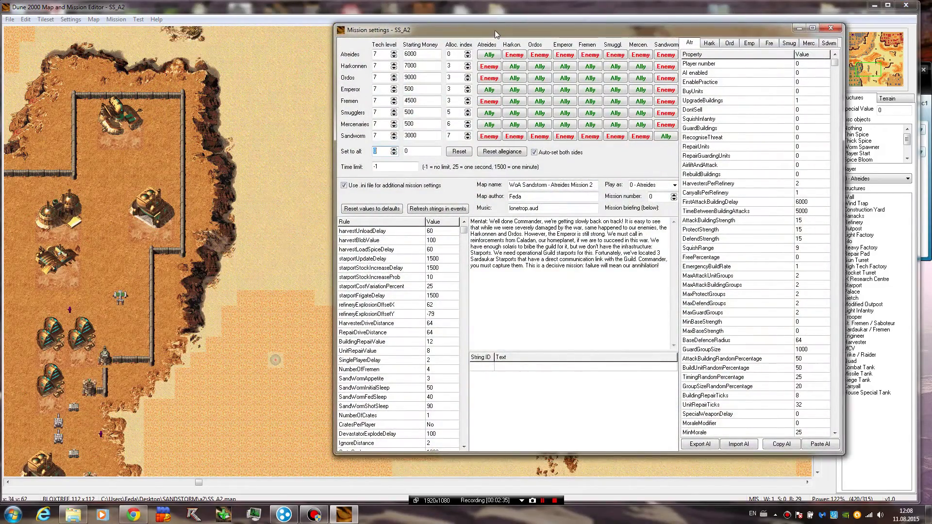
drag(496, 33, 362, 37)
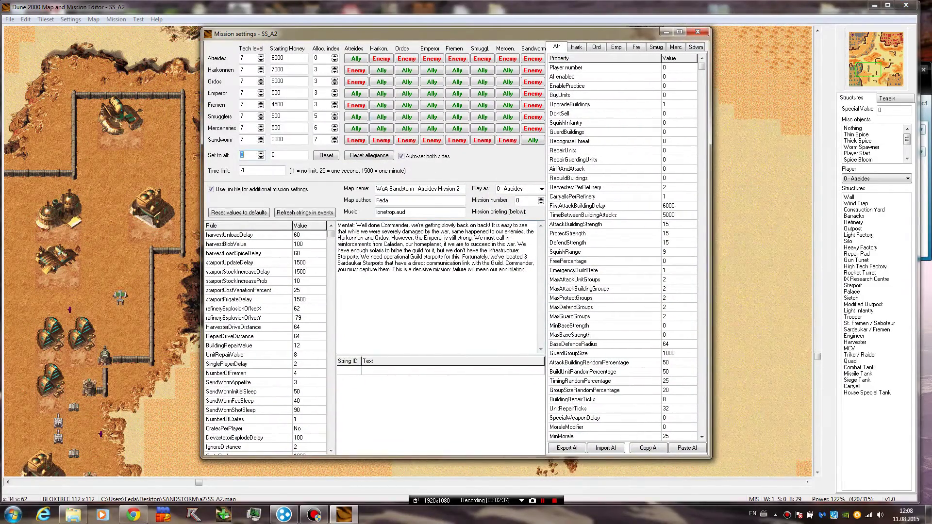
mouse_move(338, 226)
mouse_down()
mouse_move(527, 270)
mouse_move(437, 241)
mouse_move(338, 226)
mouse_up()
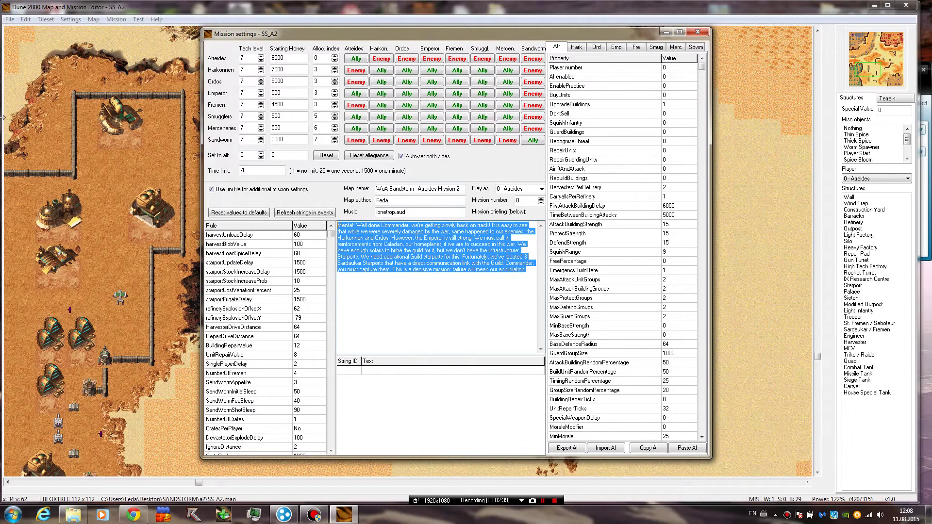
click(357, 372)
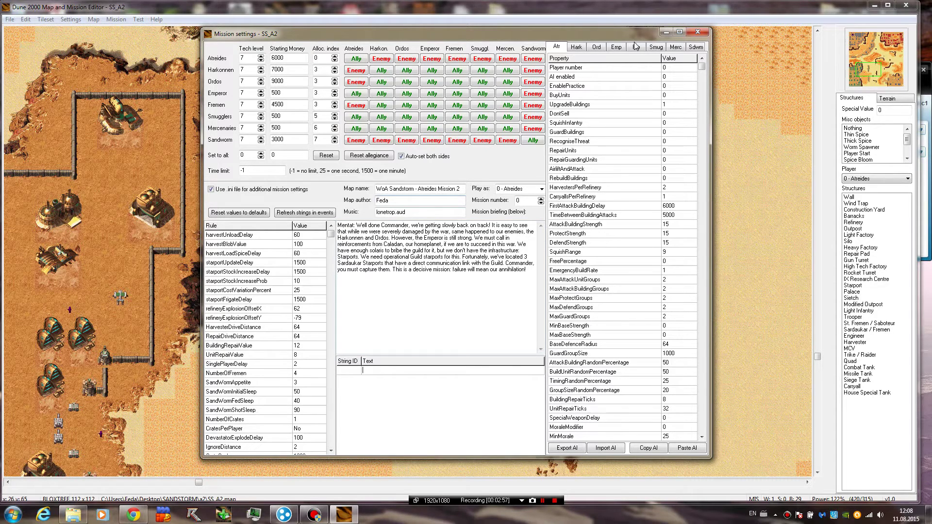
mouse_move(701, 72)
mouse_down()
mouse_move(680, 330)
mouse_move(689, 78)
mouse_up()
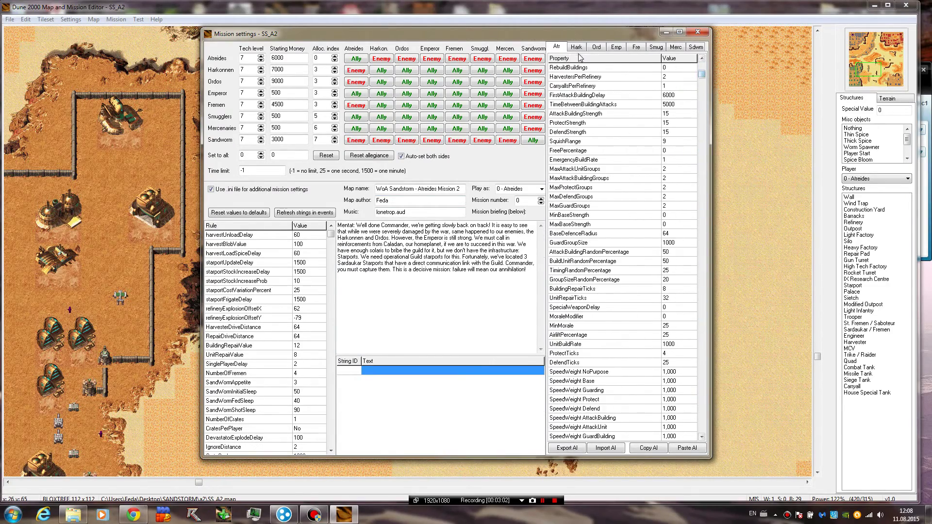
Switch the AI panel to the Smug tab and check the AI enabled value
click(597, 47)
click(616, 47)
click(651, 47)
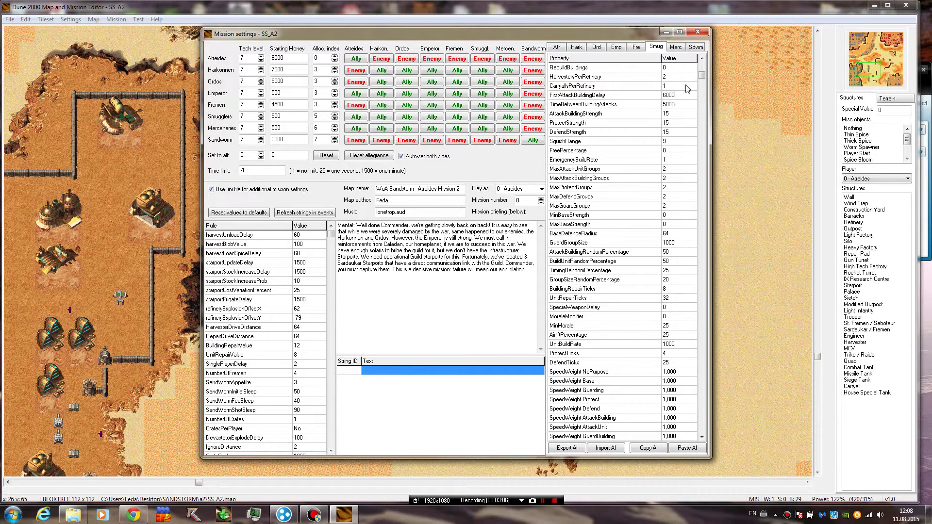
drag(699, 76, 703, 62)
click(669, 77)
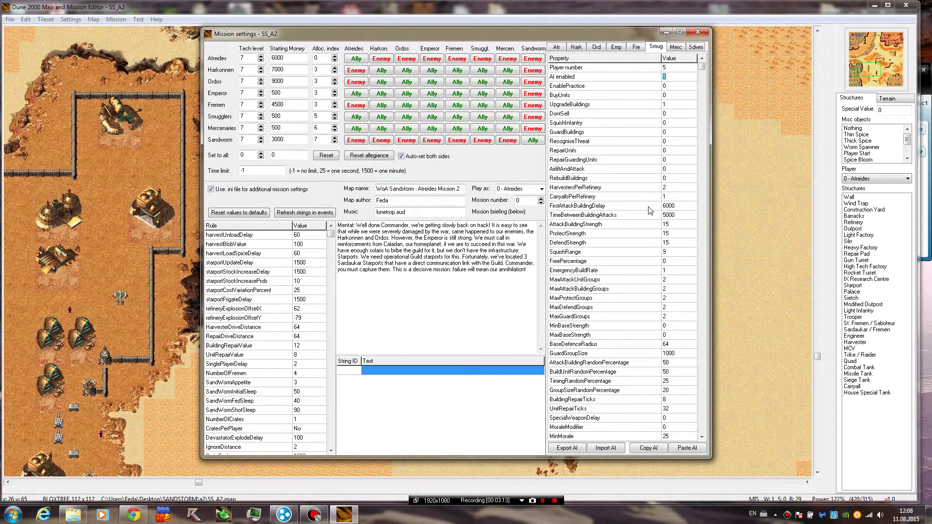
Review the FirstAttackBuildingDelay and TimeBetweenBuildingAttacks values
click(678, 208)
click(685, 216)
click(699, 364)
drag(707, 99, 708, 70)
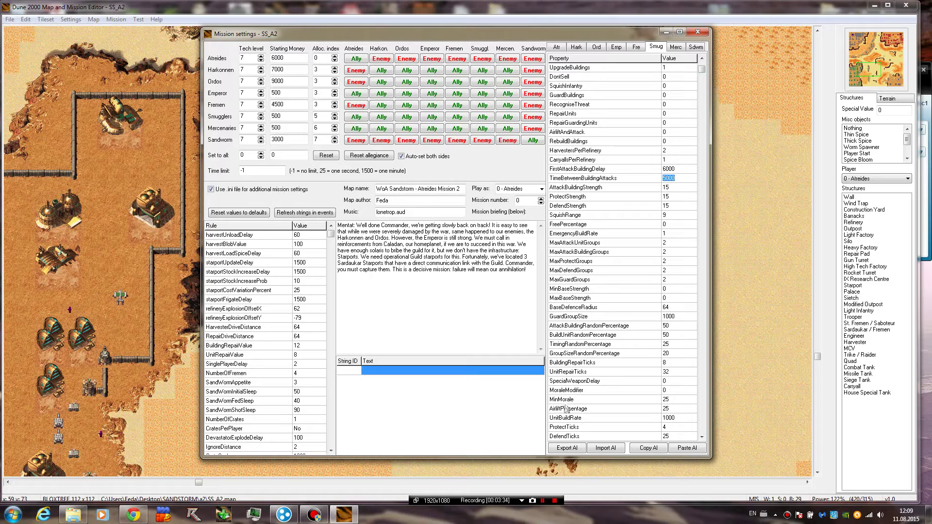
Enter 1900 for UnitBuildRate and enable additional mission settings from the .ini file
click(669, 418)
text(1900)
click(211, 190)
drag(457, 189, 226, 190)
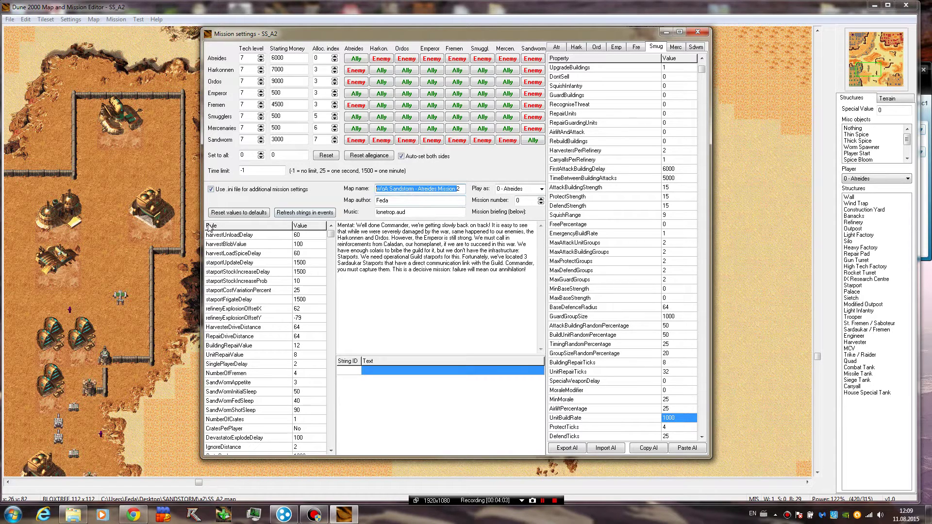
drag(335, 238, 336, 462)
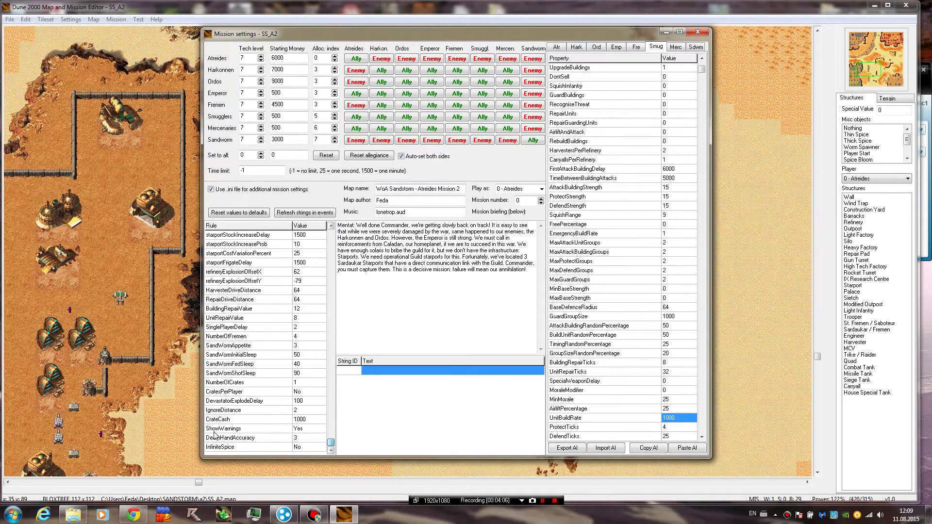
double_click(294, 438)
drag(331, 442, 331, 397)
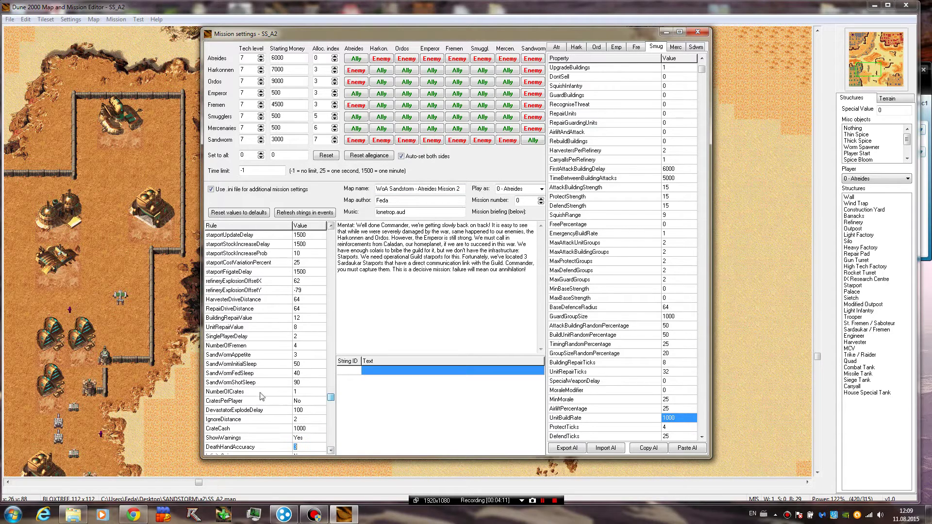
drag(261, 396, 245, 344)
key(Tab)
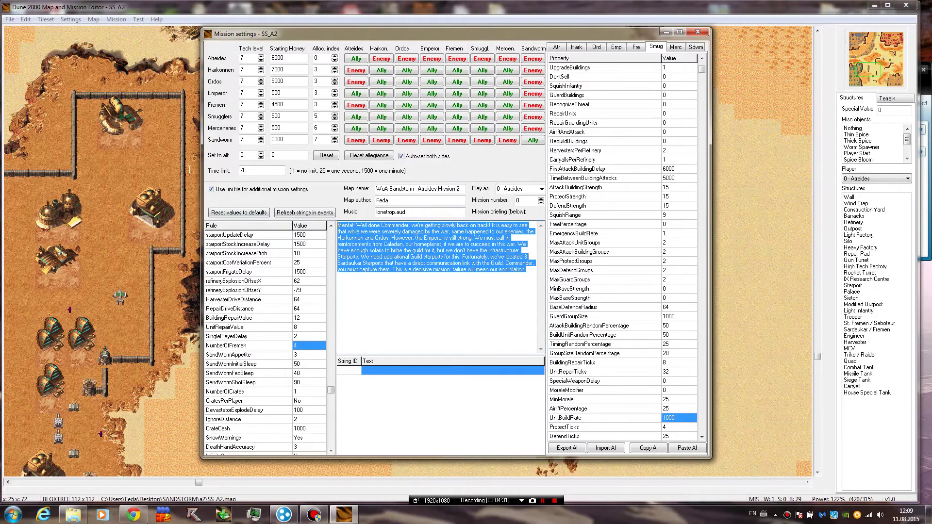
key(Tab)
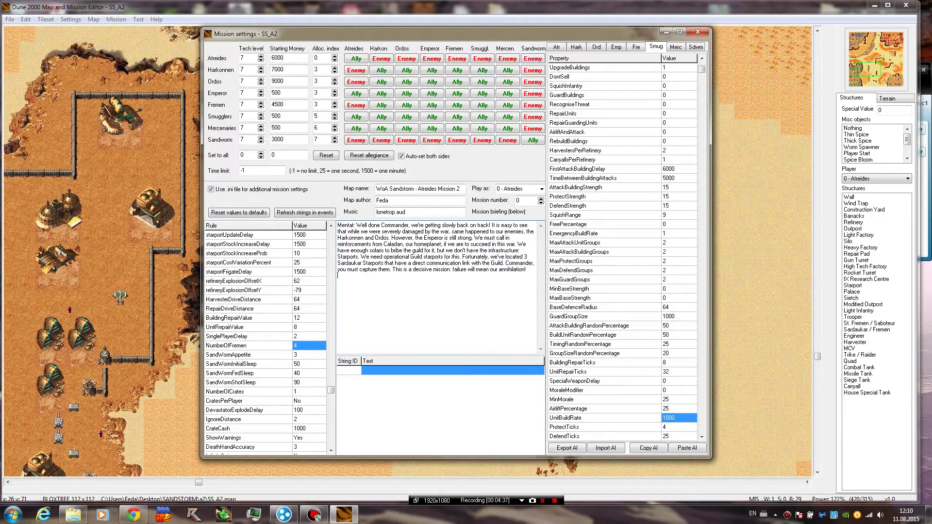
Close mission settings and open the SANDSTORM folder on the Desktop
click(699, 32)
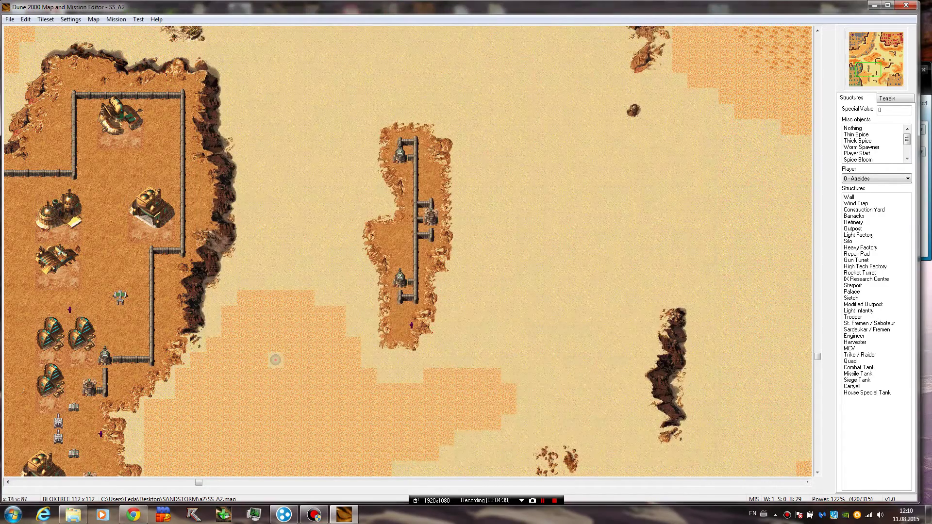
click(13, 514)
click(161, 281)
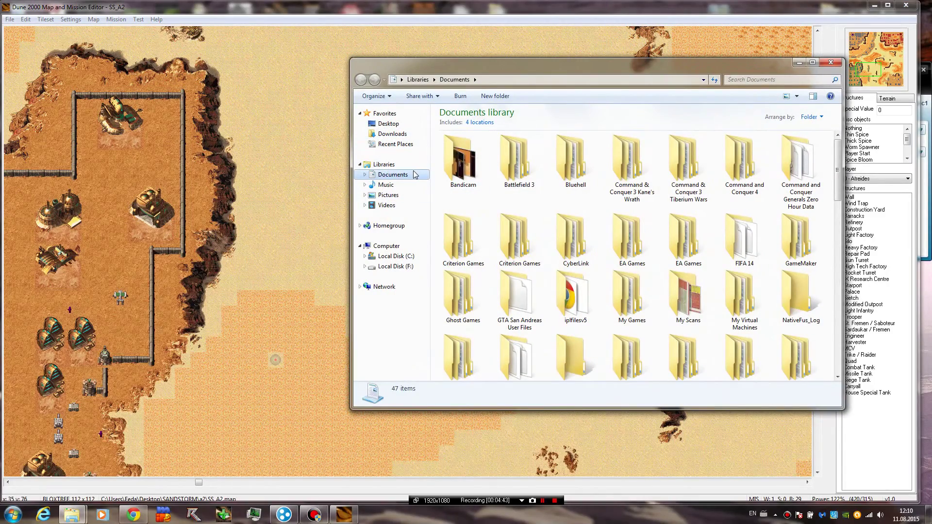
click(417, 127)
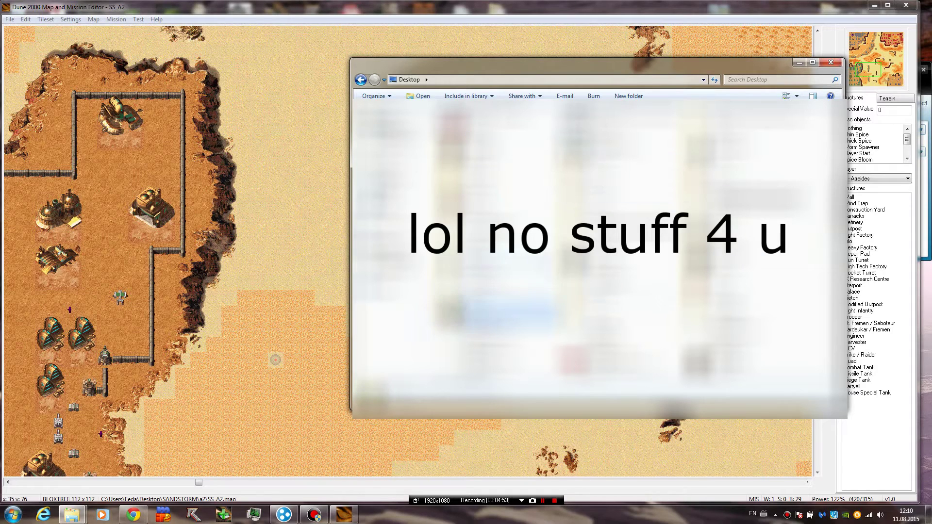
double_click(627, 286)
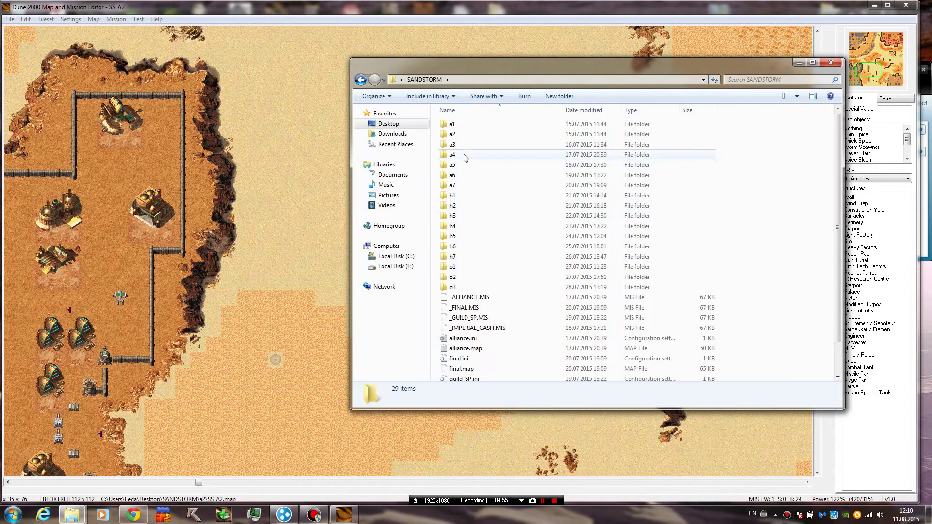
Open the a2 mission folder and select among its SS_A2 files
double_click(459, 135)
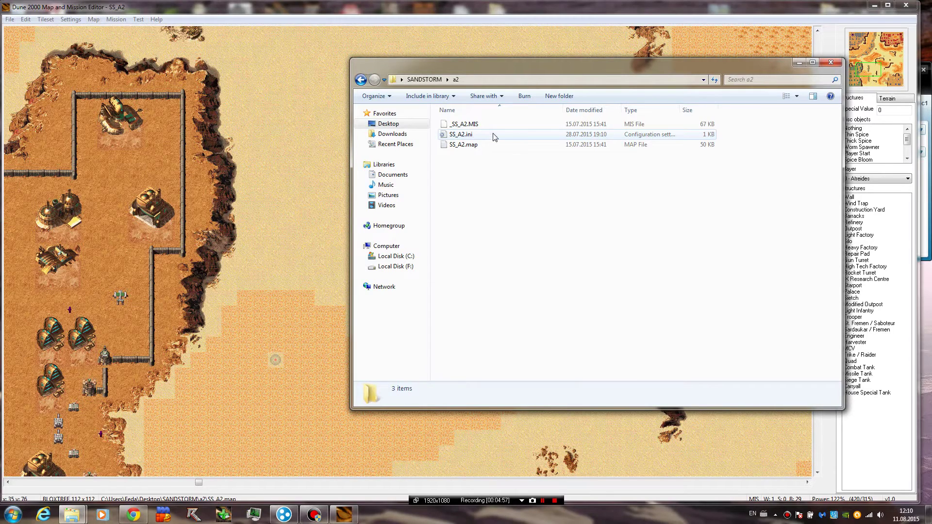
click(469, 145)
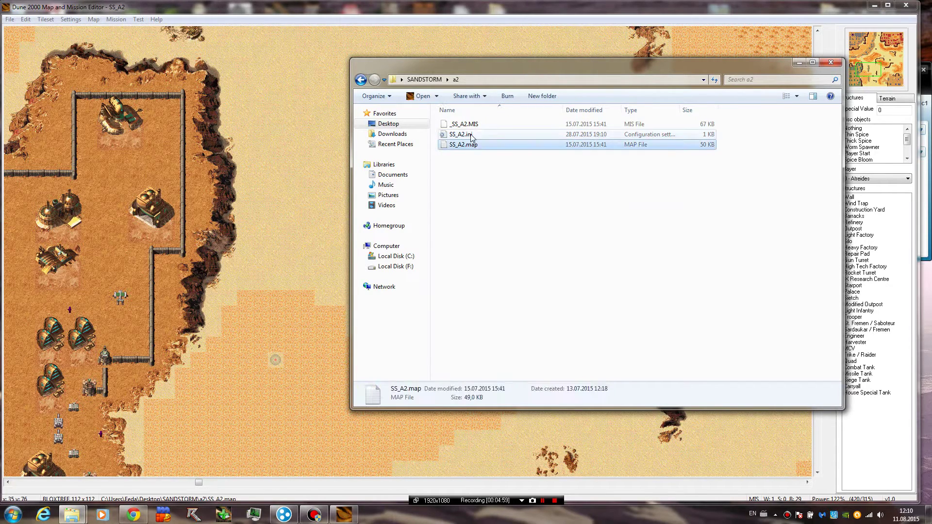
click(472, 125)
click(473, 146)
key(Up)
key(Up)
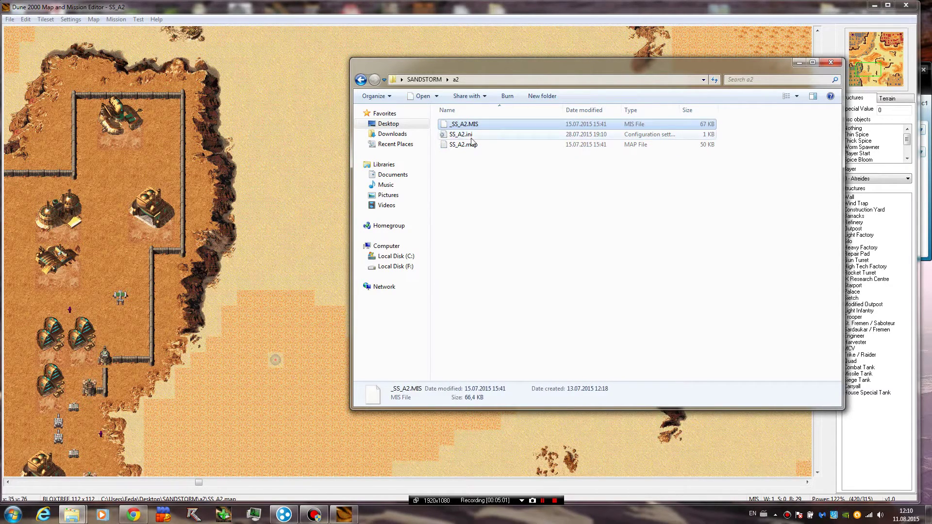
Open SS_A2.ini, highlight the Name and NumberOfFremen=4 lines, then close Notepad
double_click(456, 136)
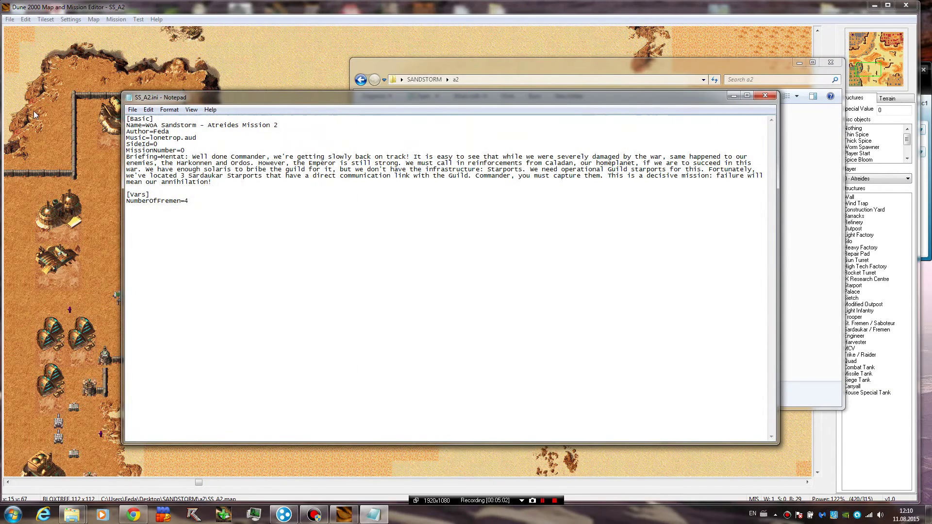
drag(127, 125, 278, 126)
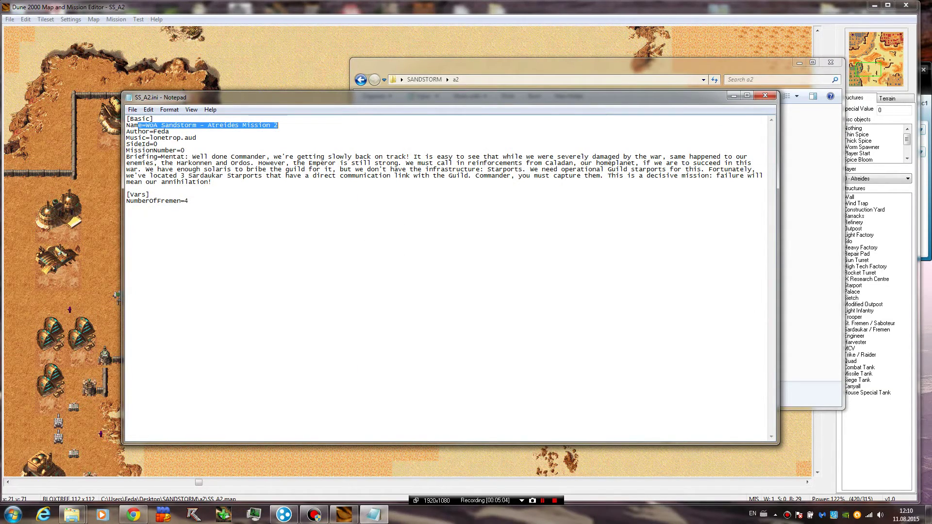
drag(173, 176, 135, 200)
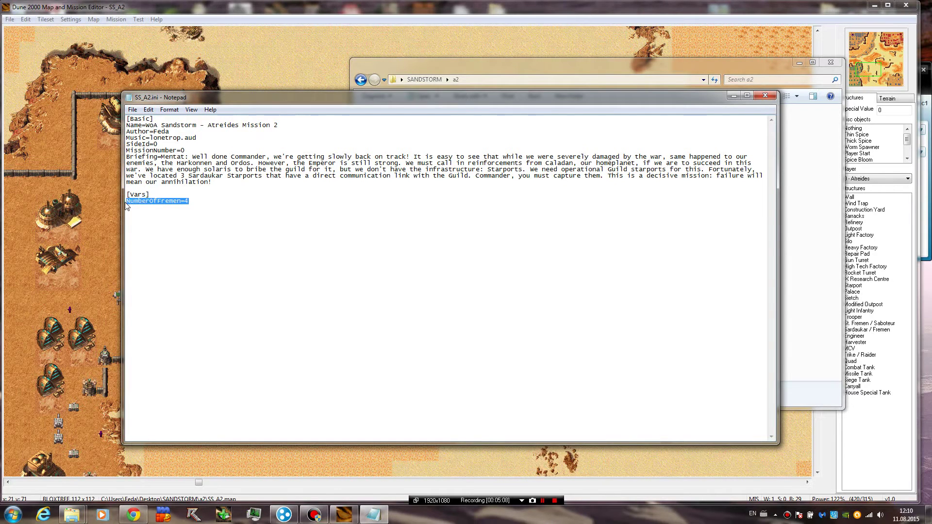
click(762, 100)
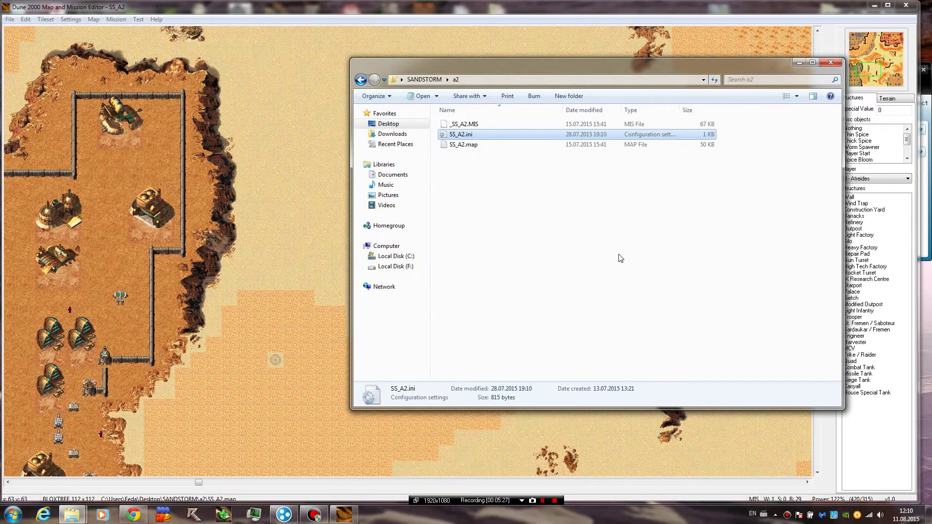
click(545, 229)
drag(508, 312, 464, 120)
click(514, 243)
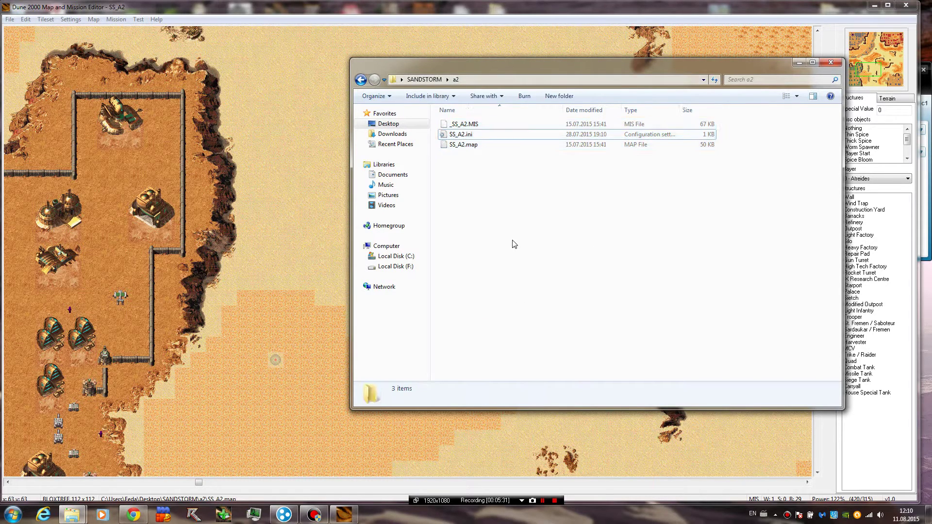
drag(550, 258, 510, 98)
drag(551, 256, 461, 116)
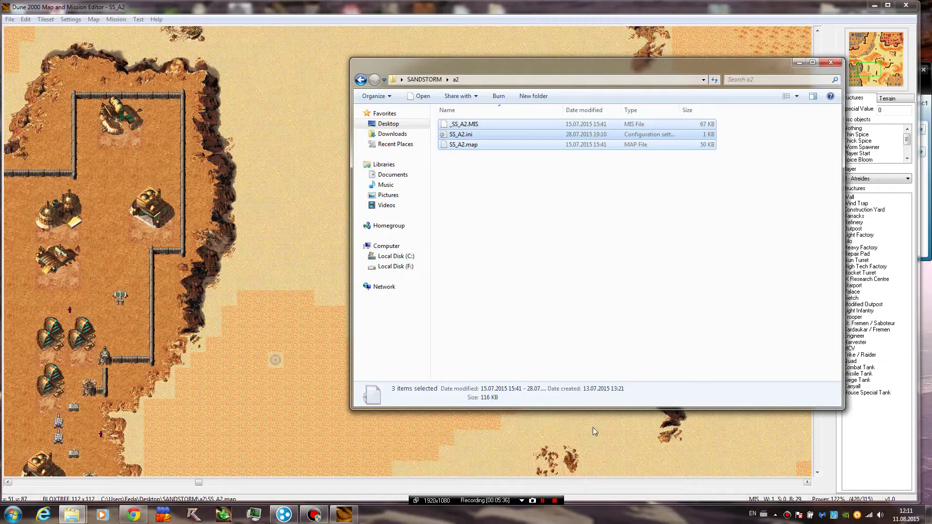
click(474, 212)
drag(531, 271, 505, 235)
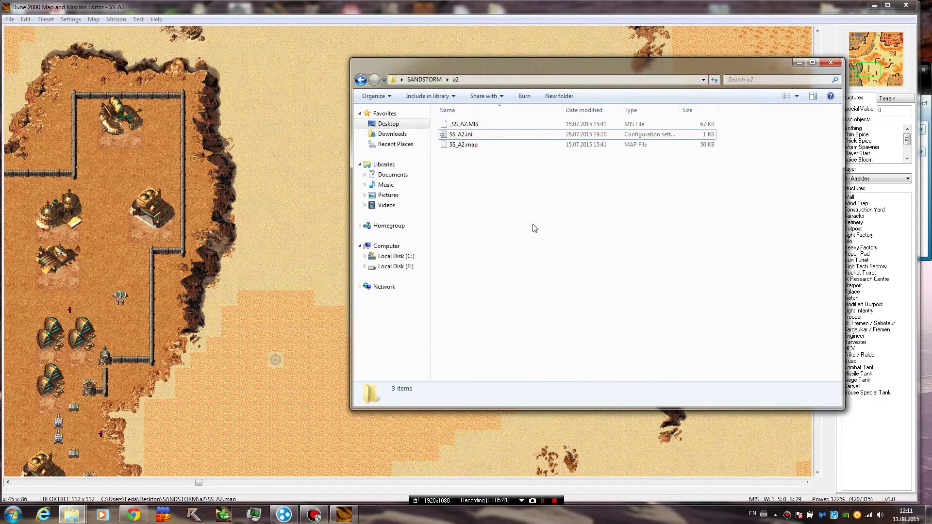
drag(493, 177, 451, 156)
click(456, 144)
click(466, 124)
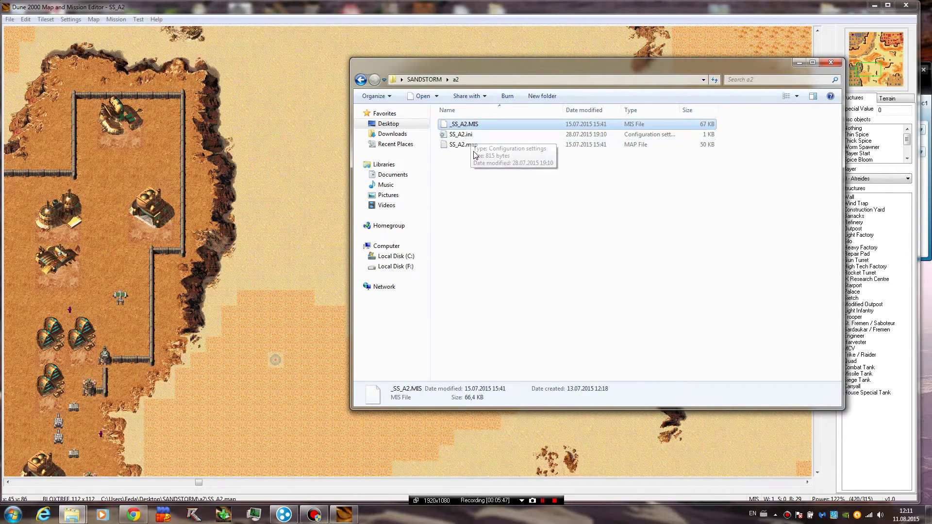
click(469, 148)
click(468, 125)
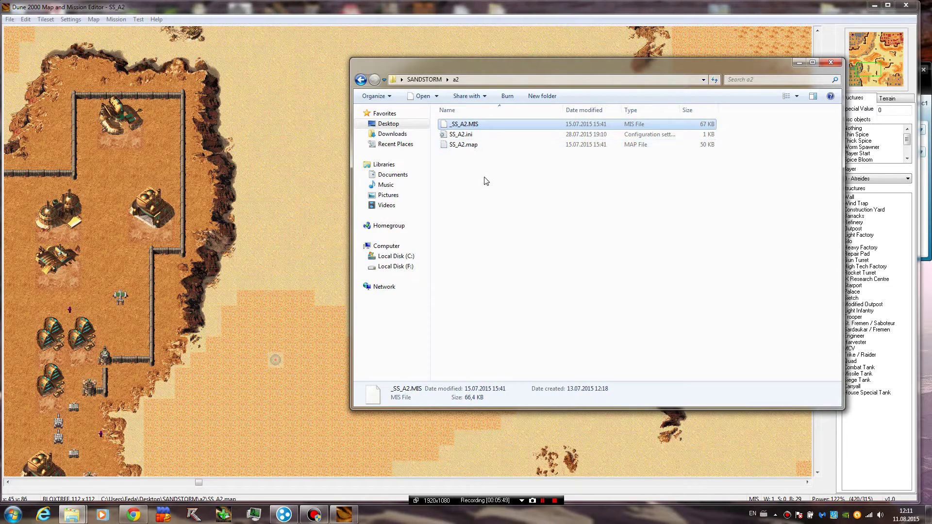
click(468, 145)
click(469, 126)
click(490, 249)
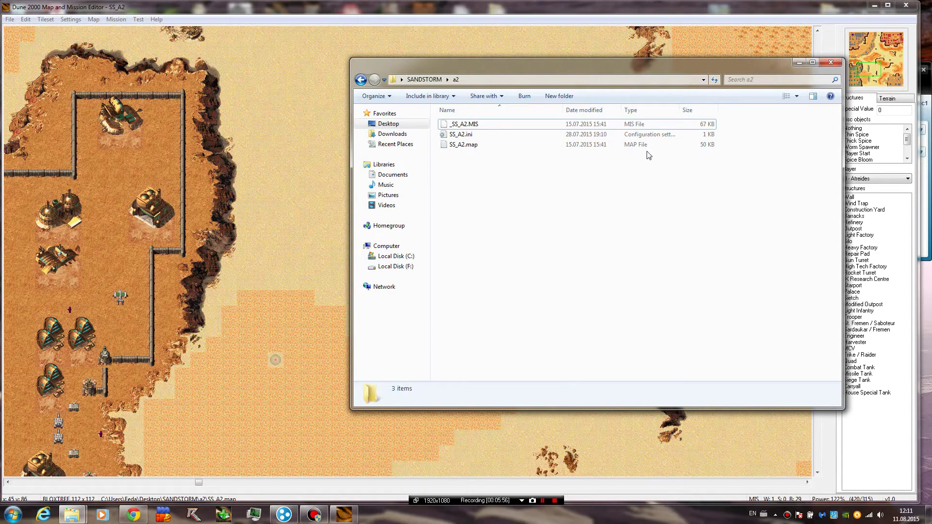
drag(476, 212, 504, 237)
drag(562, 252, 474, 153)
drag(534, 282, 457, 120)
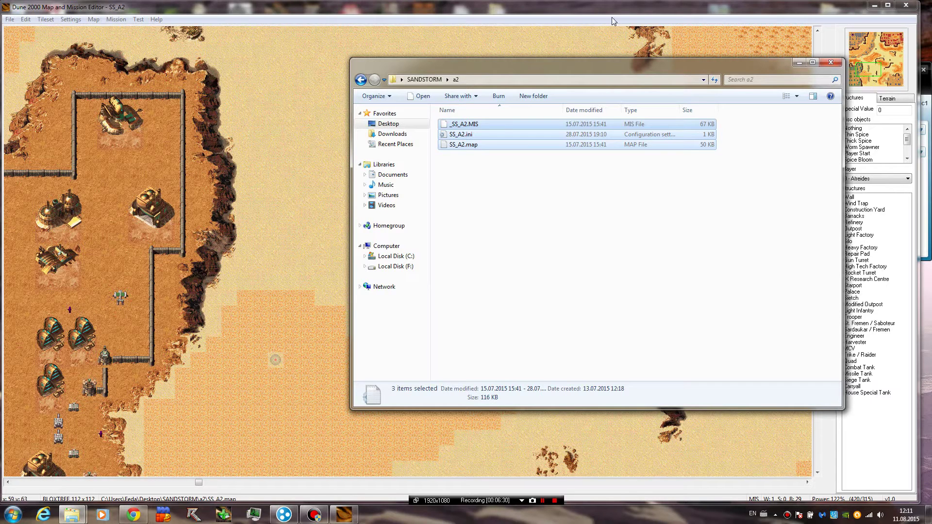
click(631, 162)
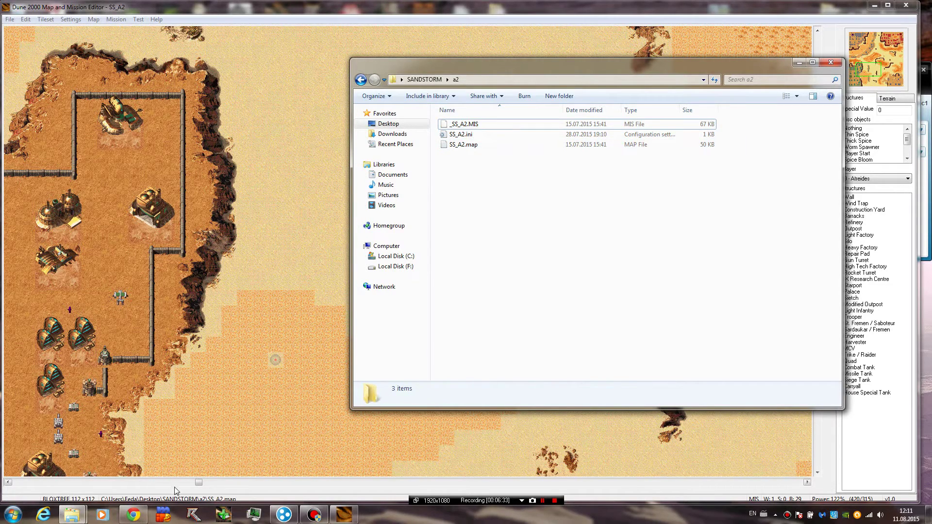
Open the 'Dune 2000 1.06p - Game patching' topic from the Dune 2000 forum
click(136, 514)
click(263, 136)
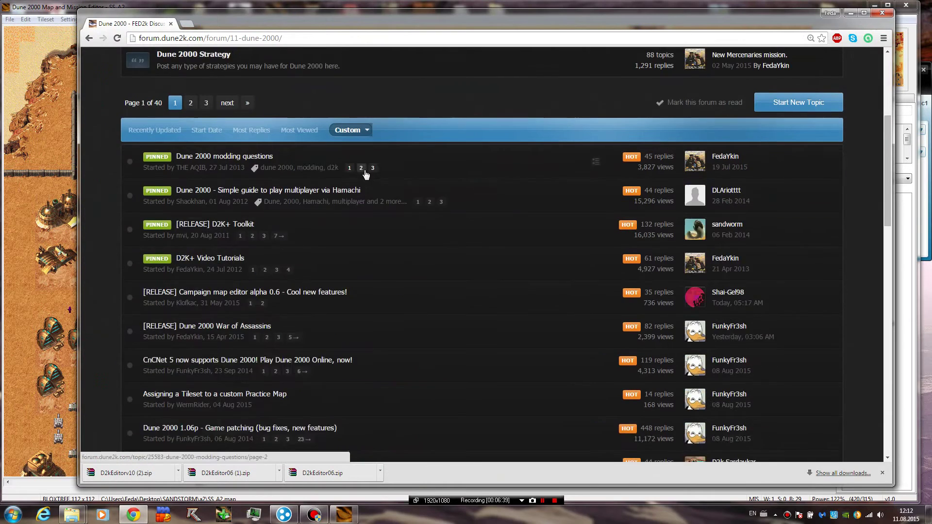
scroll(366, 174, down, 1)
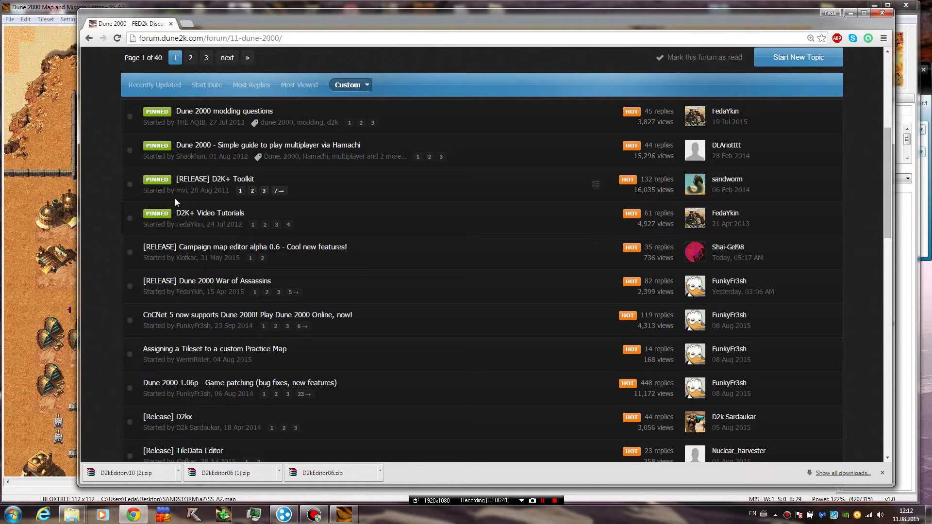
scroll(176, 199, down, 1)
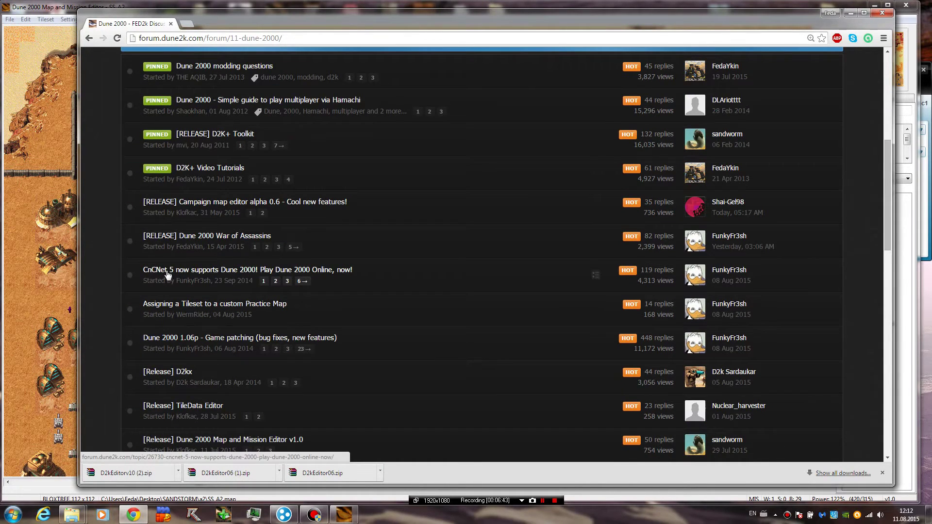
scroll(339, 277, down, 1)
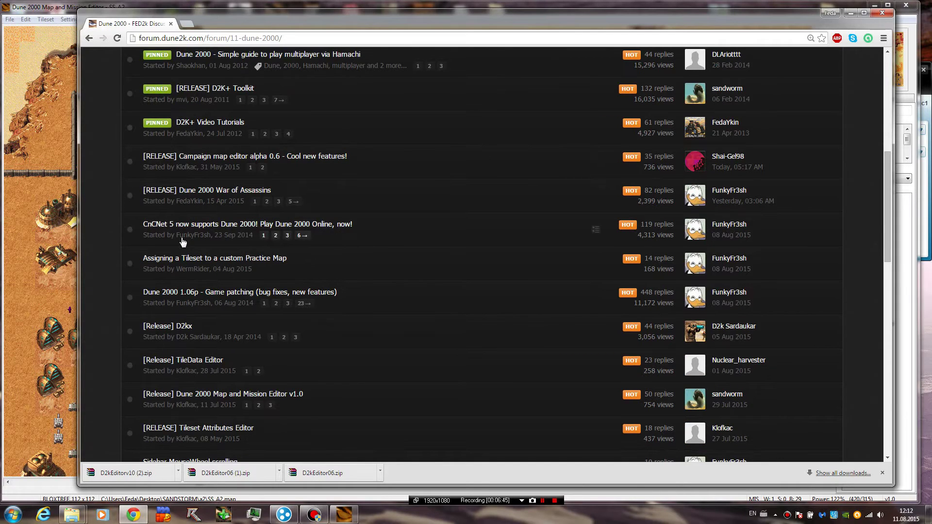
click(224, 297)
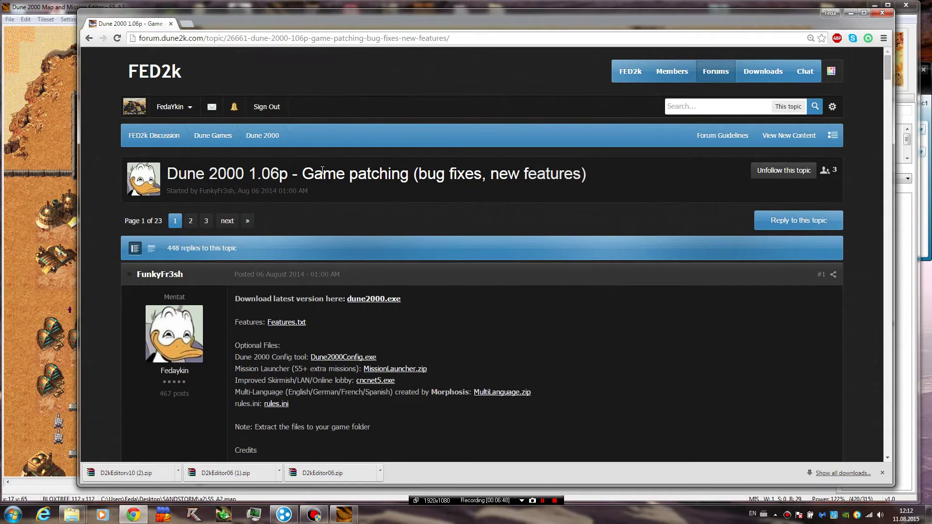
Read through the topic and highlight the Mission Launcher download line
scroll(371, 304, down, 6)
scroll(353, 289, up, 5)
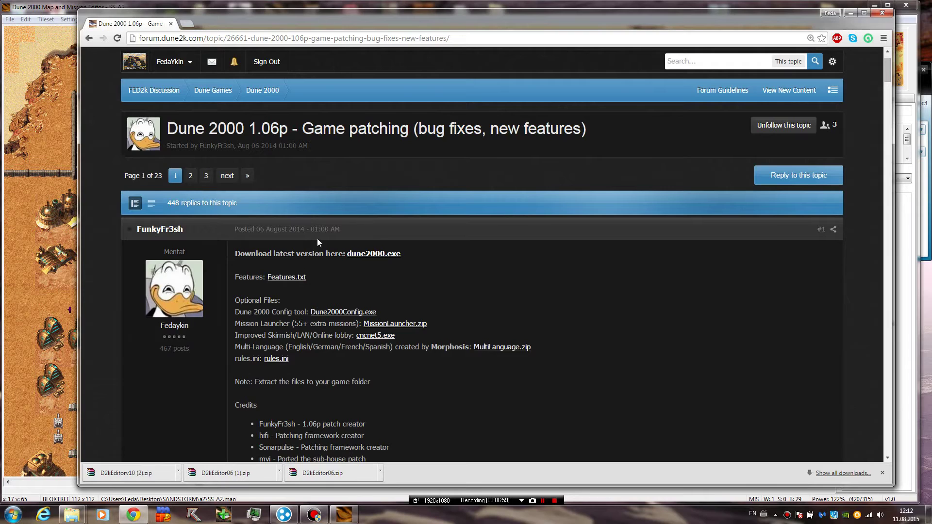
scroll(281, 238, down, 1)
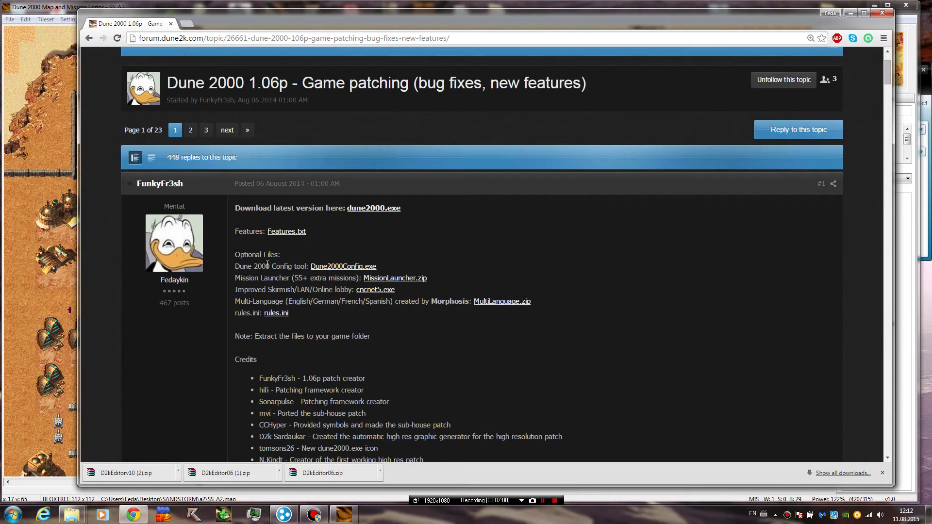
drag(247, 280, 447, 280)
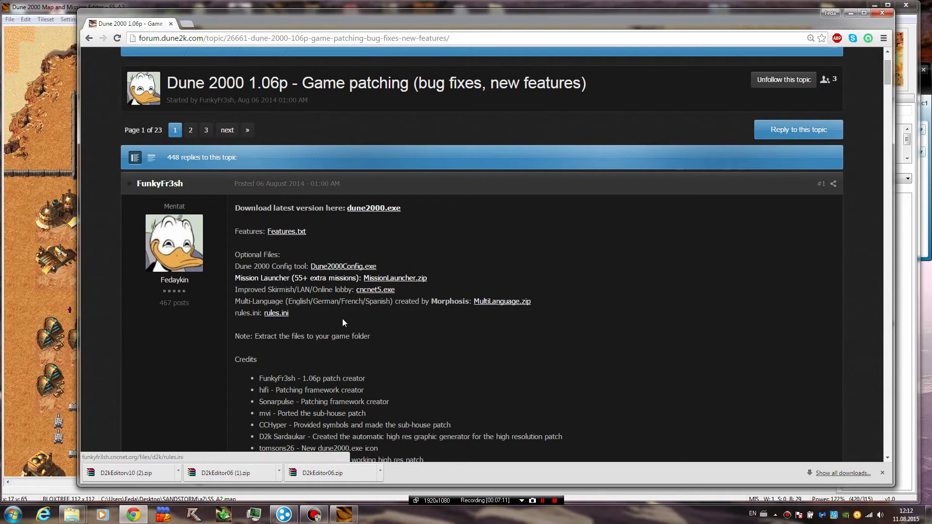
scroll(313, 294, down, 4)
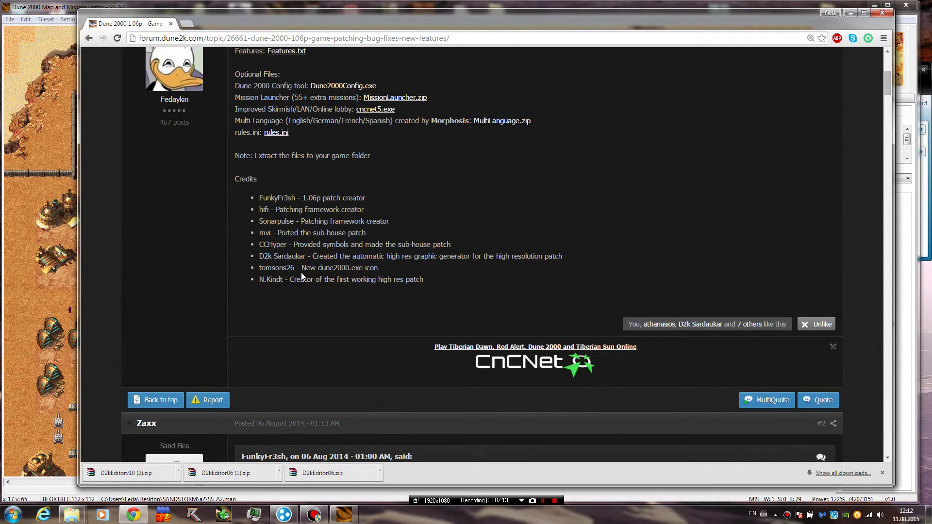
scroll(301, 276, up, 5)
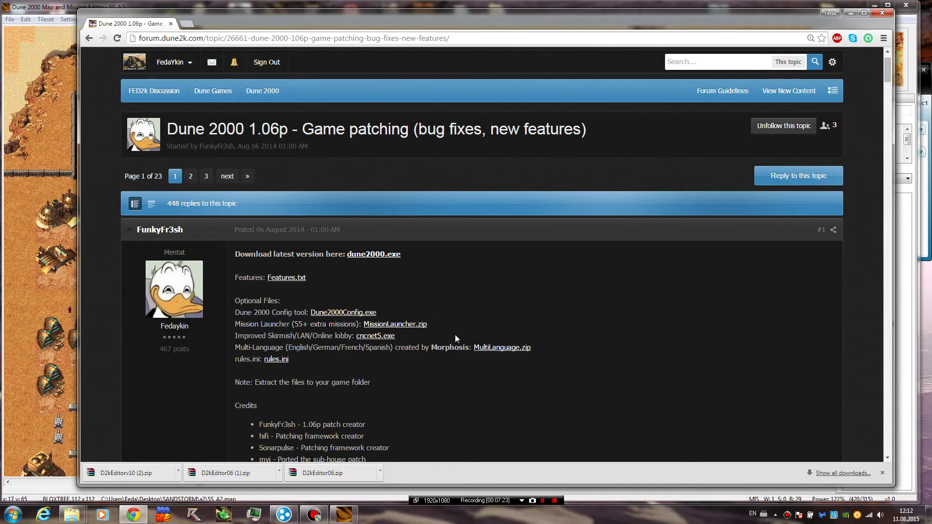
Open the Dune 2000 Gruntmods folder on Local Disk (F:)
click(13, 514)
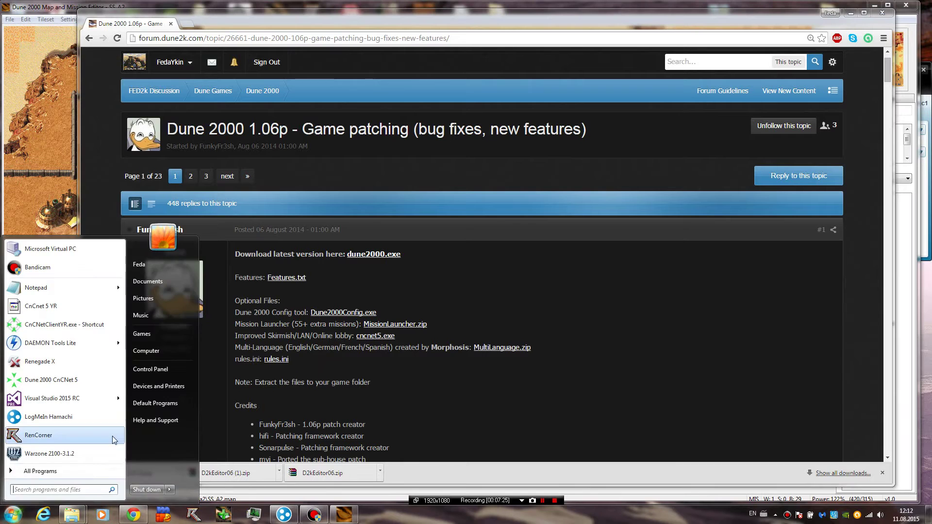
click(180, 351)
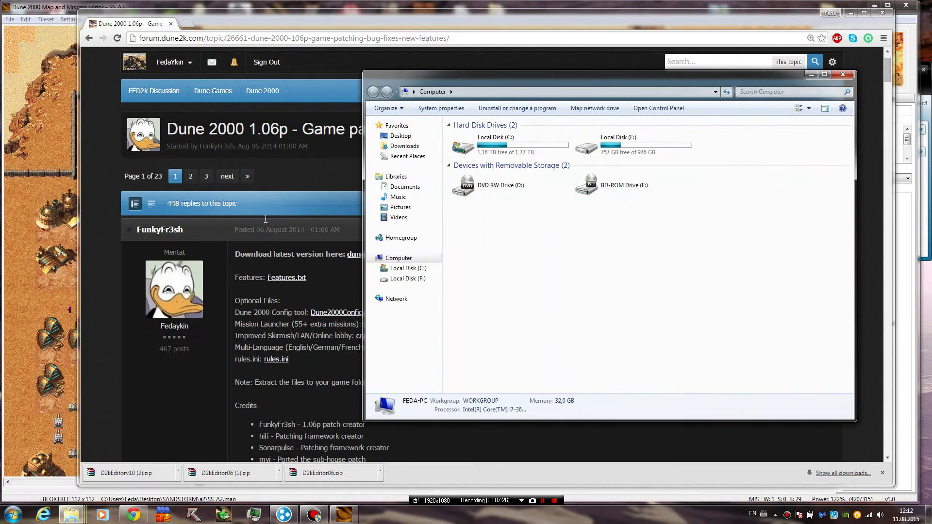
click(575, 150)
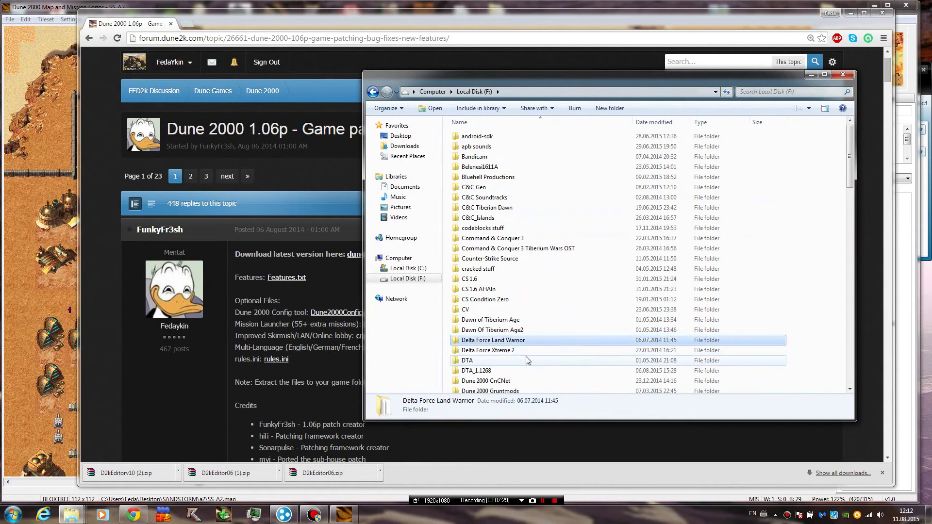
key(Down)
key(Down)
key(Down)
key(Down)
key(Down)
key(Return)
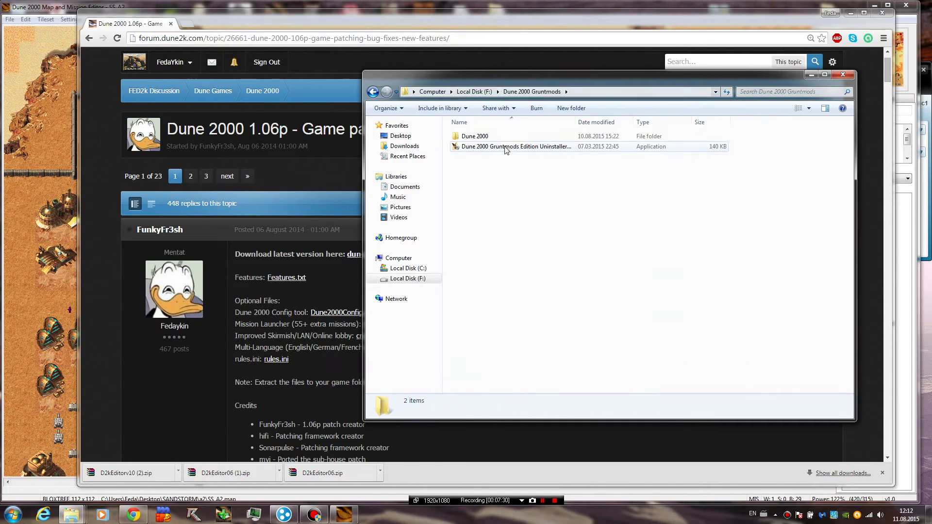
Open the Dune 2000 game folder and select MissionLauncher.exe
key(Up)
key(Return)
scroll(508, 303, down, 4)
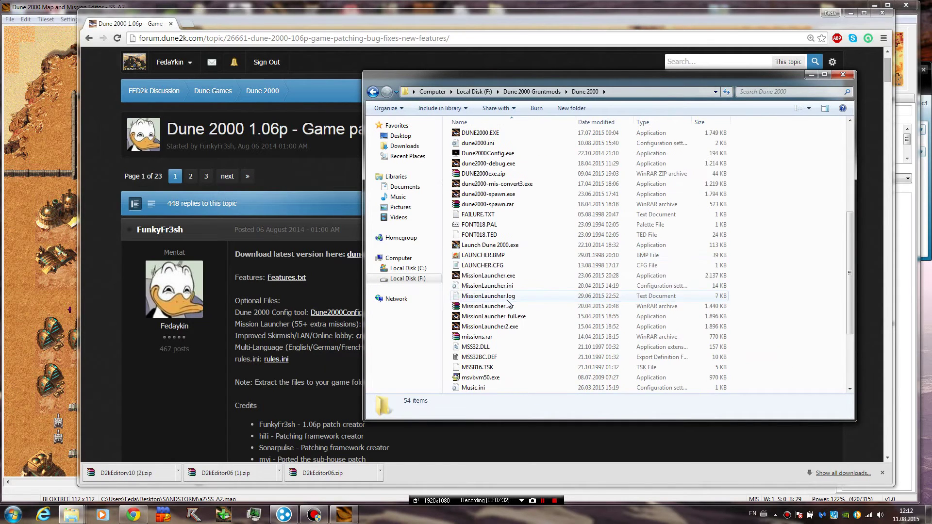
click(513, 278)
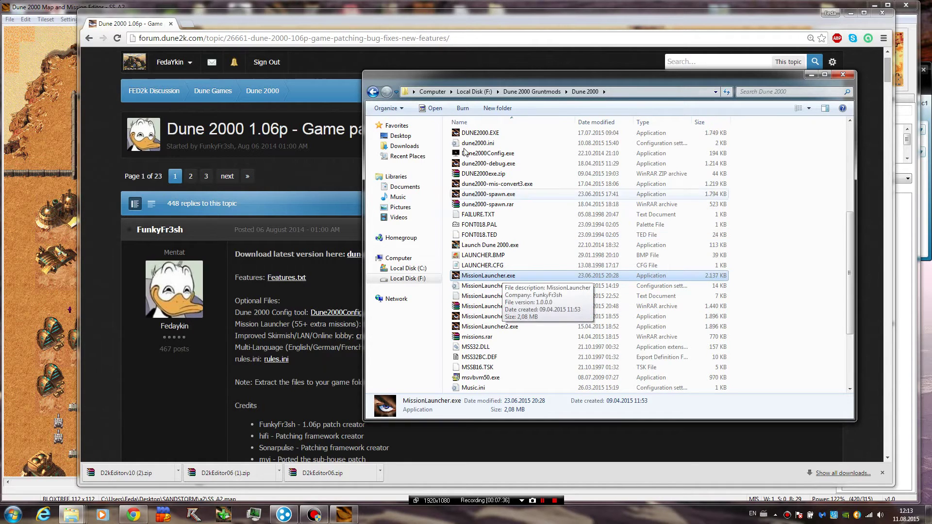
scroll(505, 273, down, 1)
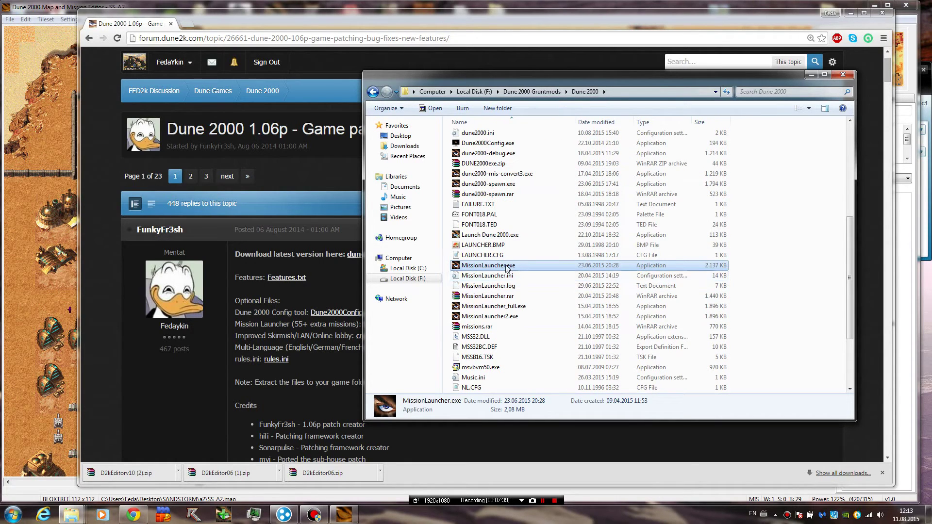
Launch the Mission Launcher, go to All Missions > Atreides and select WoA Sandstorm - Atreides Mission 2
double_click(507, 266)
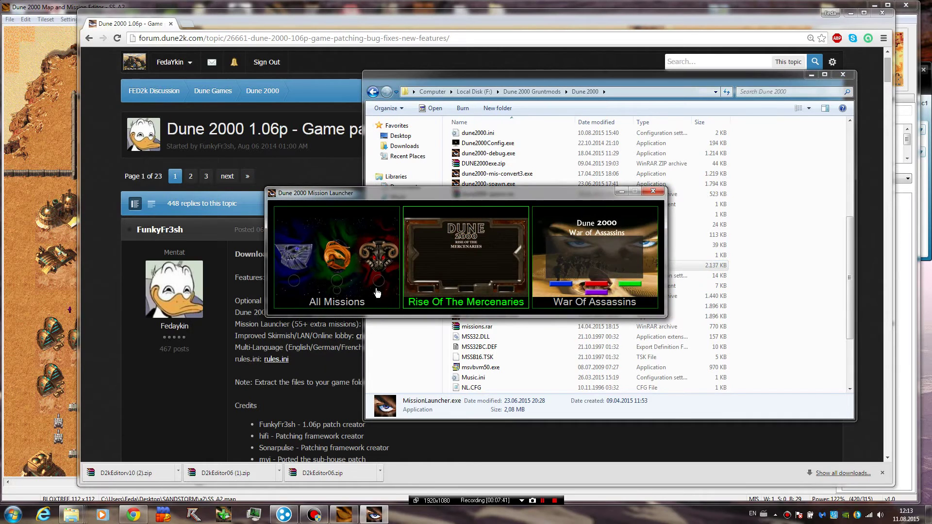
drag(436, 195, 366, 197)
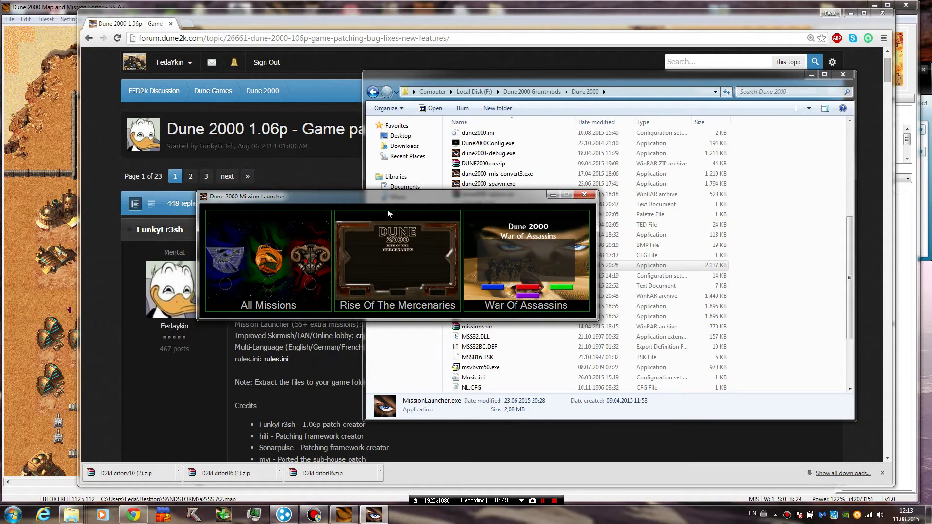
click(258, 280)
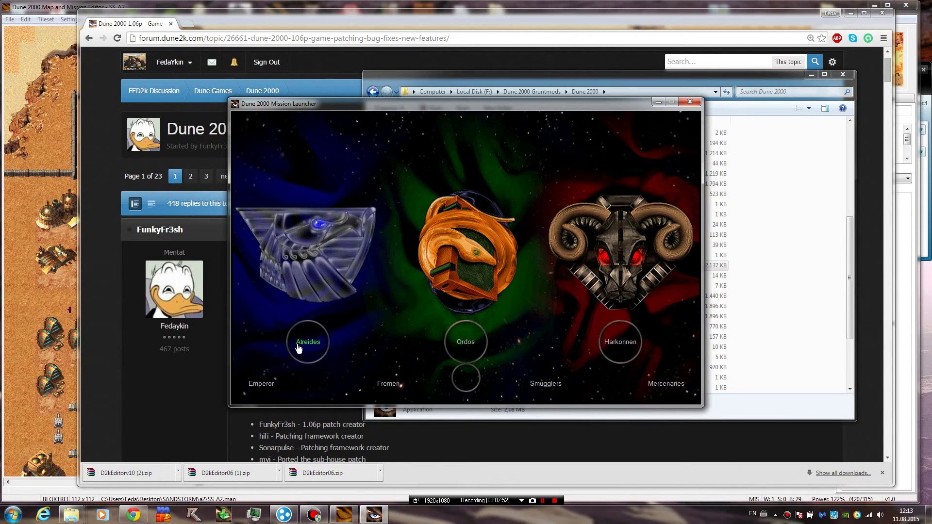
drag(551, 107, 455, 98)
click(216, 337)
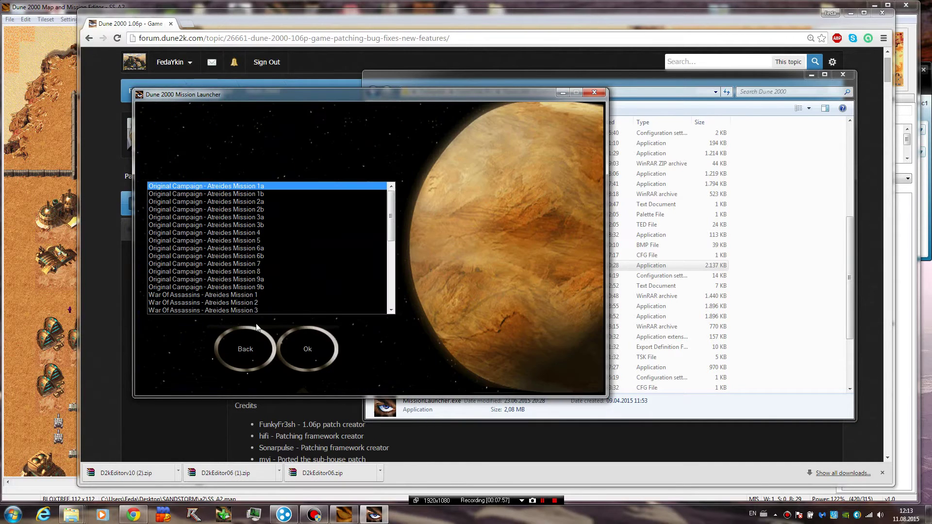
drag(391, 212, 388, 280)
drag(209, 295, 183, 305)
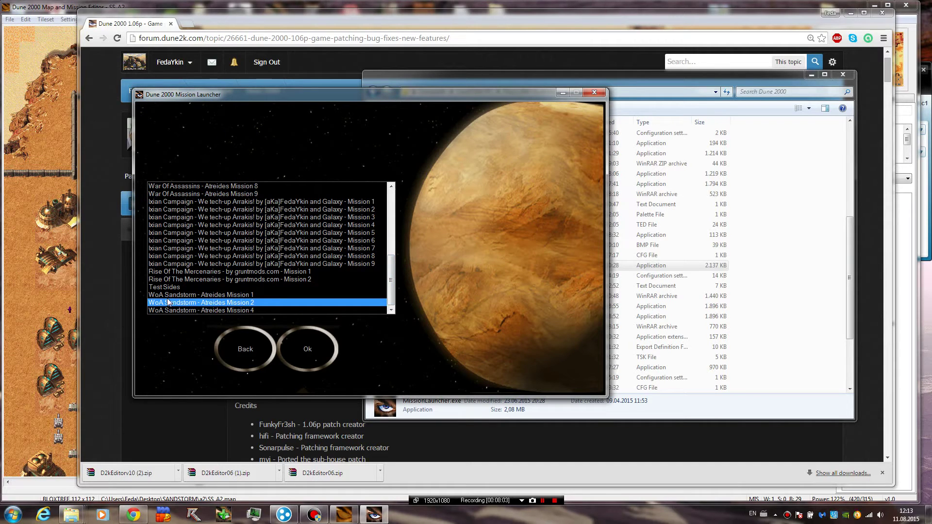
drag(206, 303, 252, 304)
Open the game's missions folder and locate the _SS_A2.MIS mission file
click(689, 204)
scroll(521, 205, up, 7)
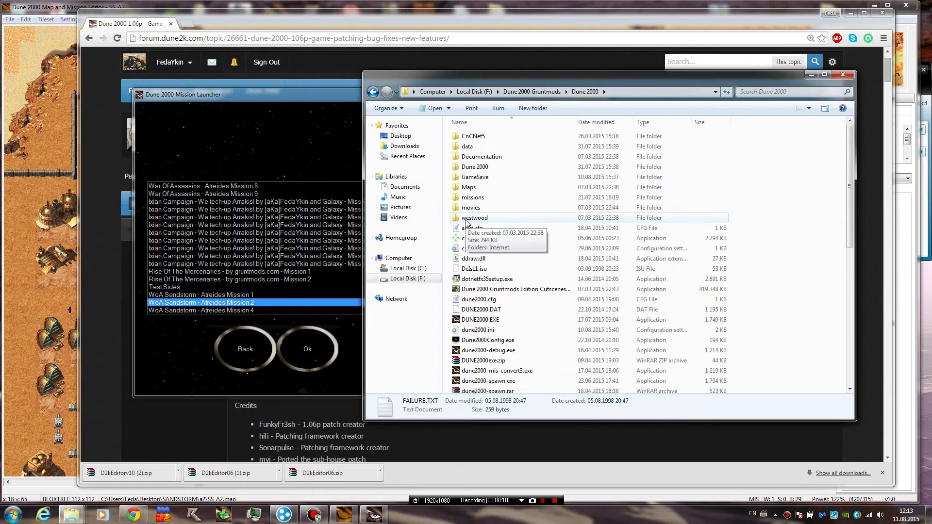
double_click(483, 198)
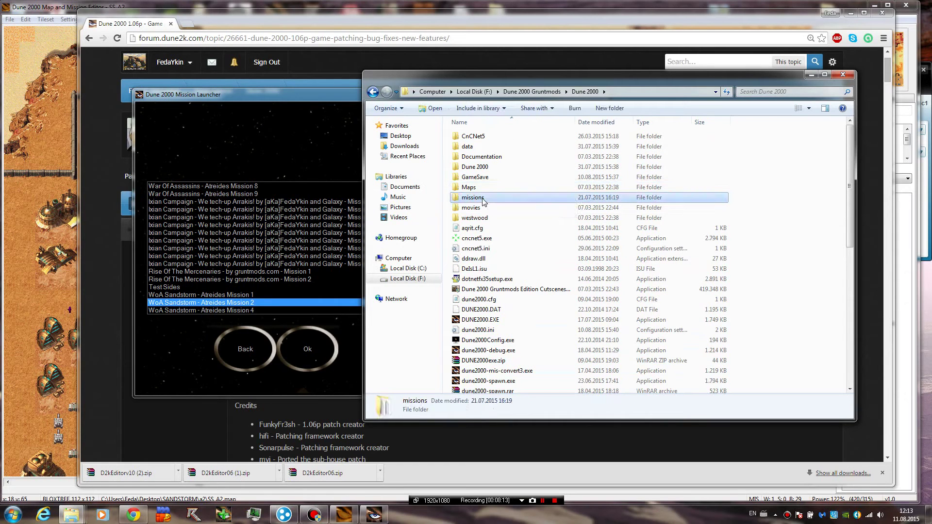
click(512, 208)
scroll(515, 326, down, 15)
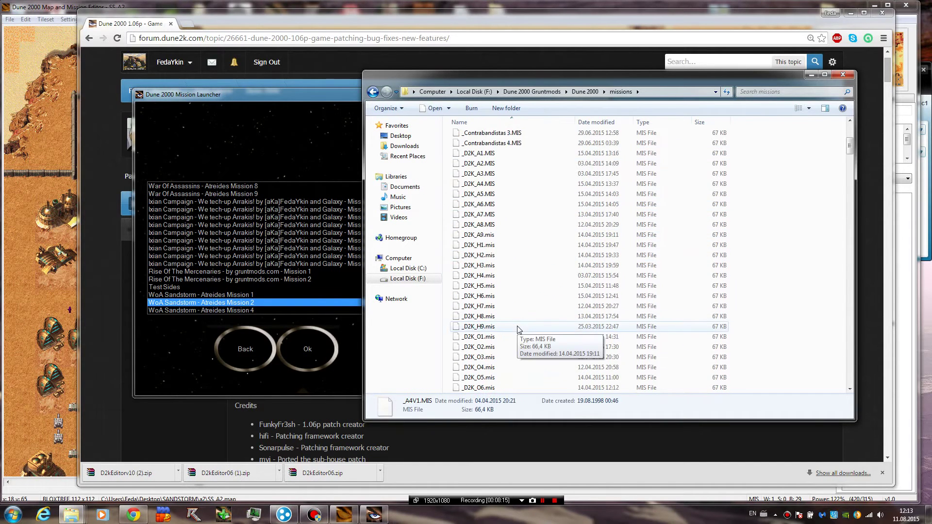
scroll(511, 326, down, 15)
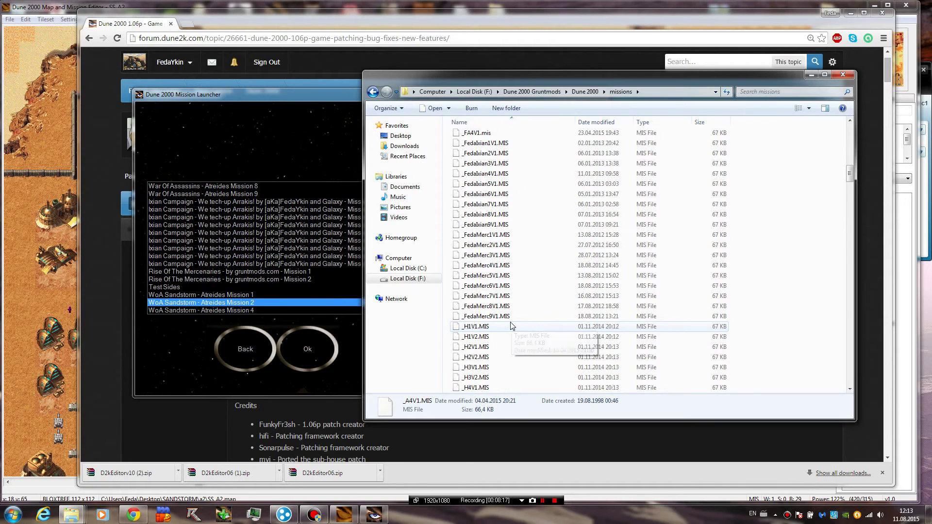
scroll(511, 323, down, 9)
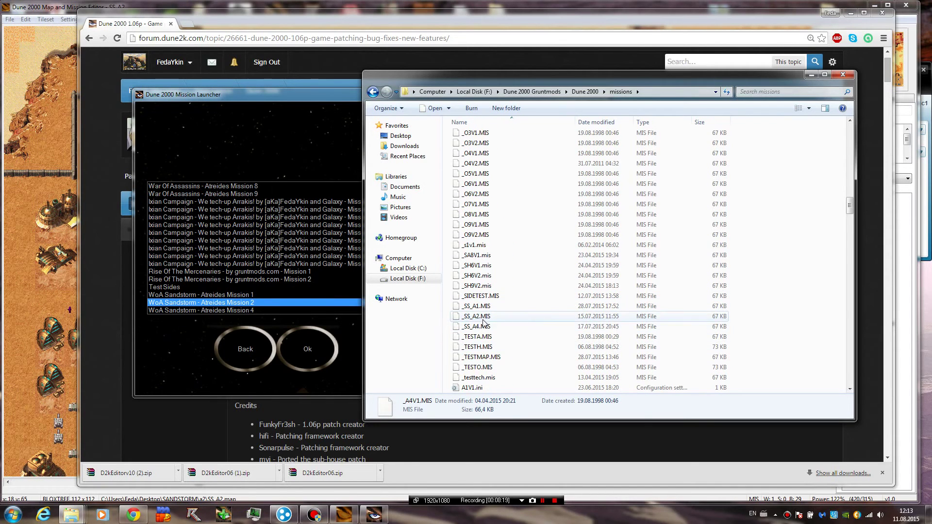
click(493, 318)
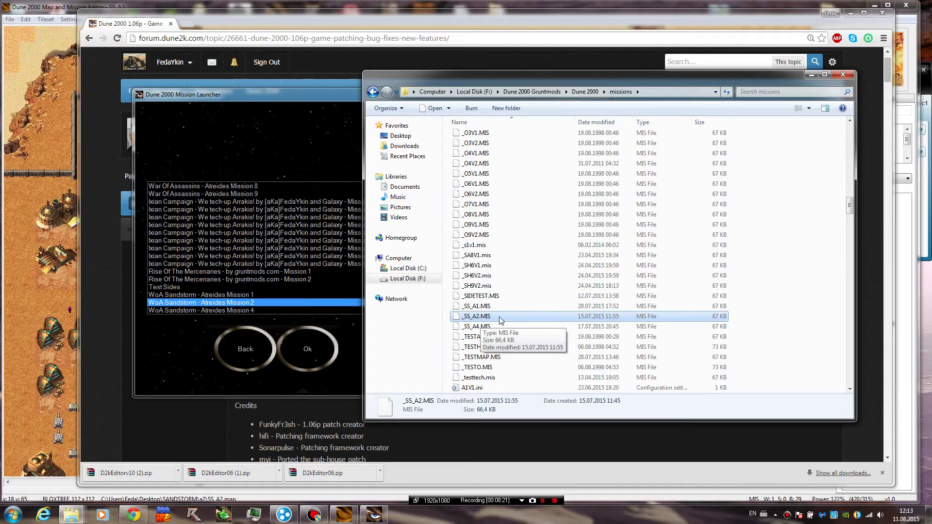
Browse further down the missions folder through the .ini and .map files
scroll(553, 315, down, 3)
scroll(557, 313, down, 13)
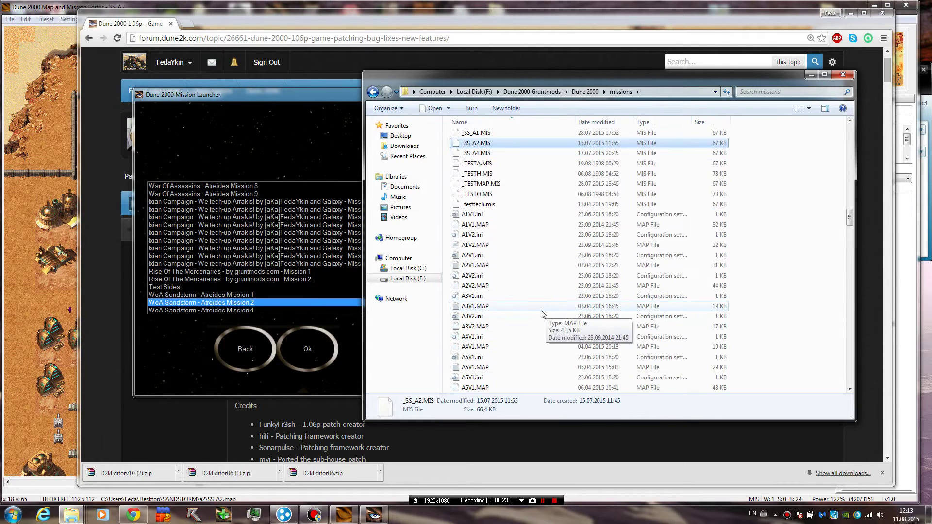
scroll(500, 317, down, 15)
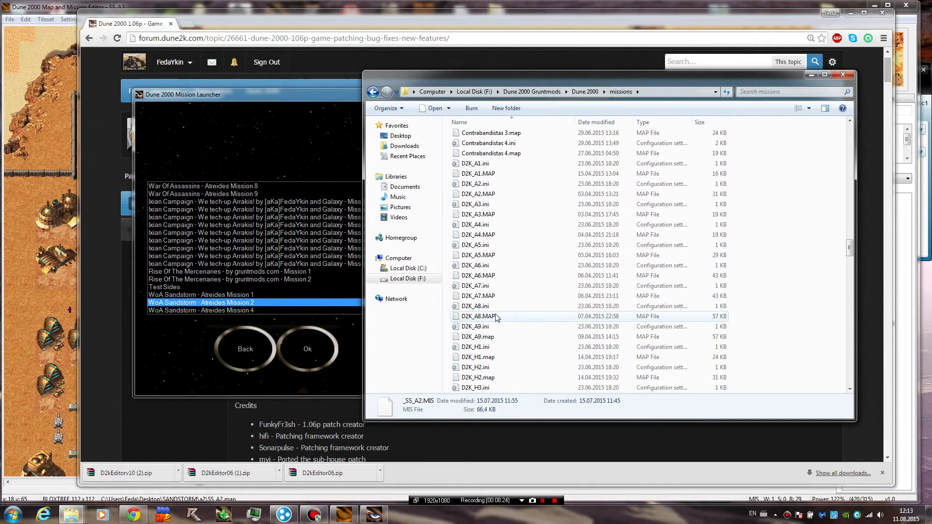
scroll(480, 350, down, 15)
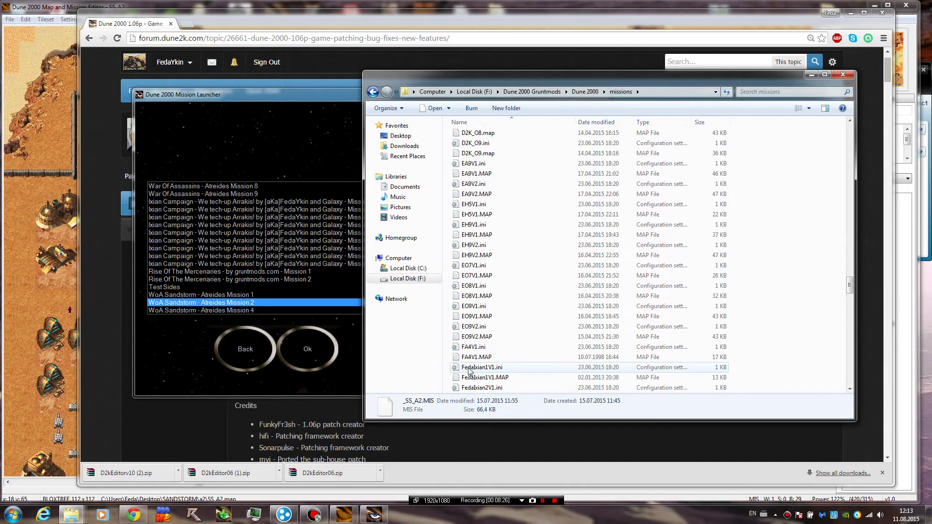
scroll(500, 328, down, 15)
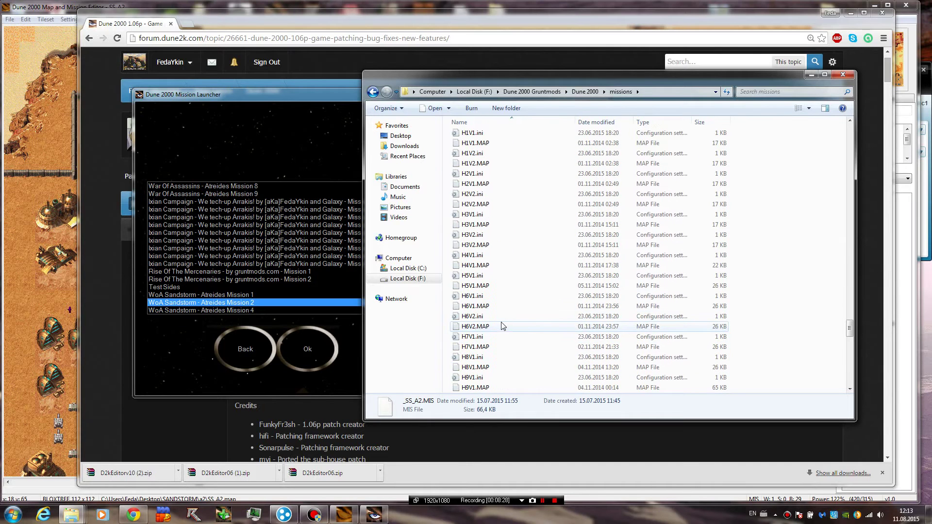
click(500, 336)
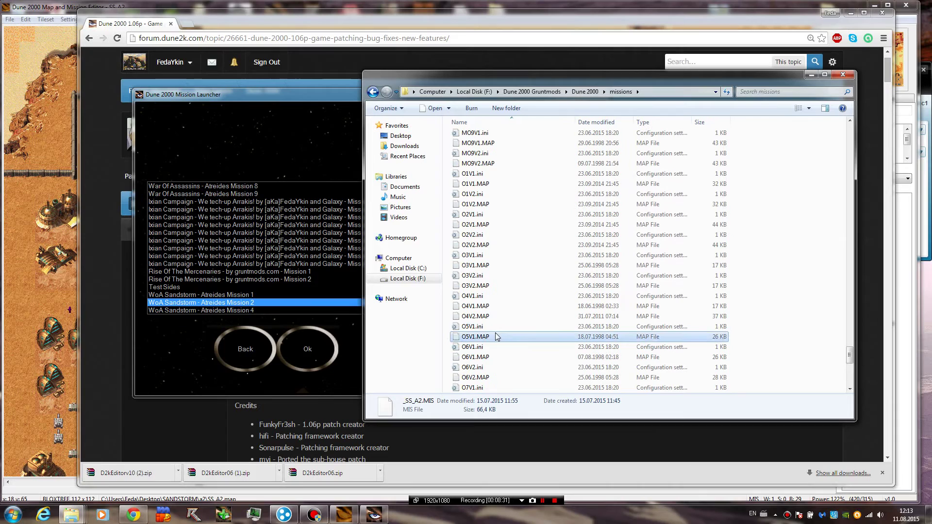
scroll(497, 340, down, 7)
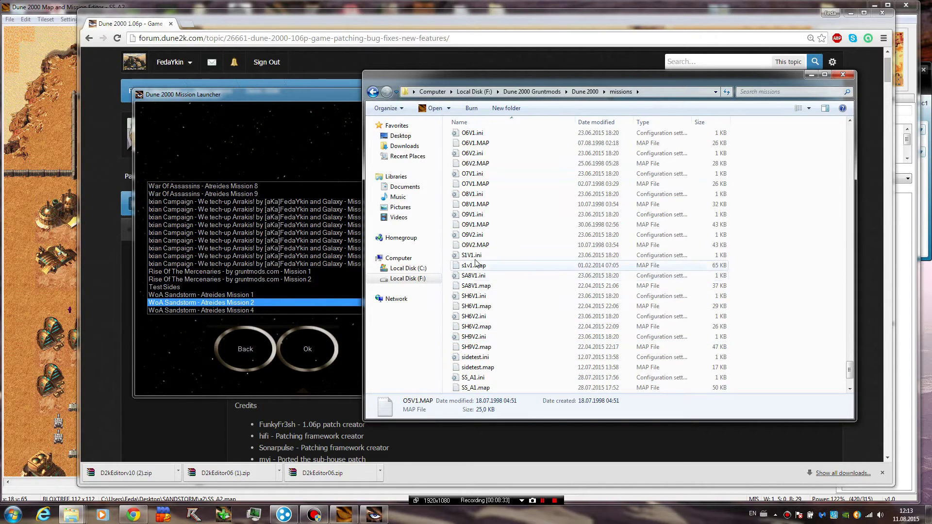
scroll(490, 360, down, 1)
click(476, 369)
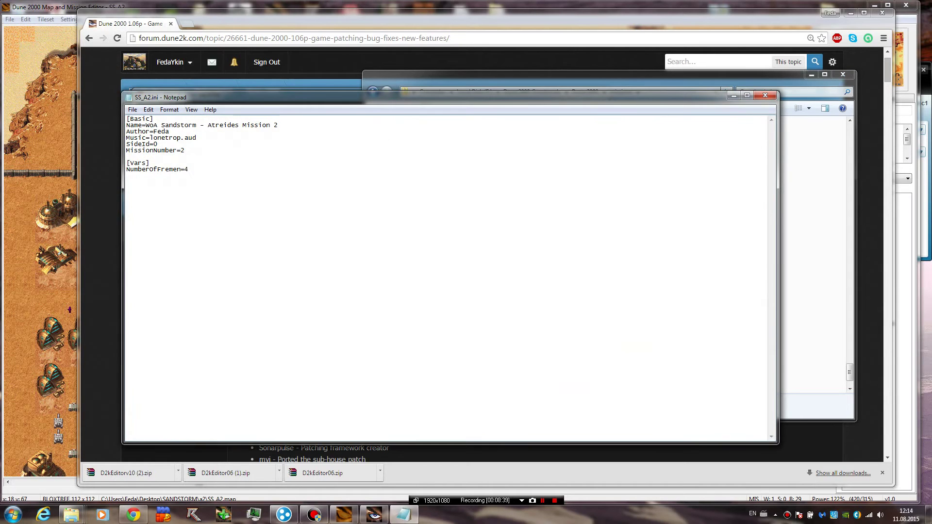
click(127, 157)
key(ctrl+shift+Home)
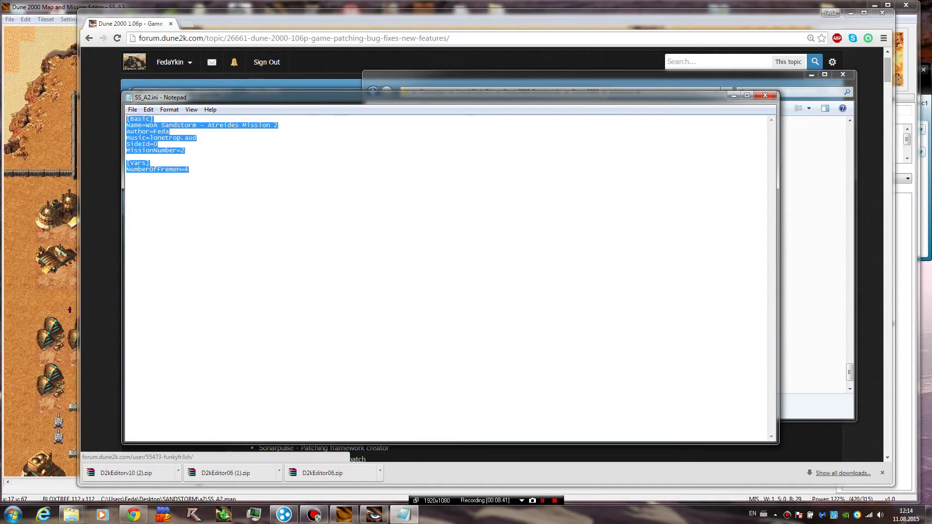
key(Right)
key(ctrl+shift+Home)
click(159, 143)
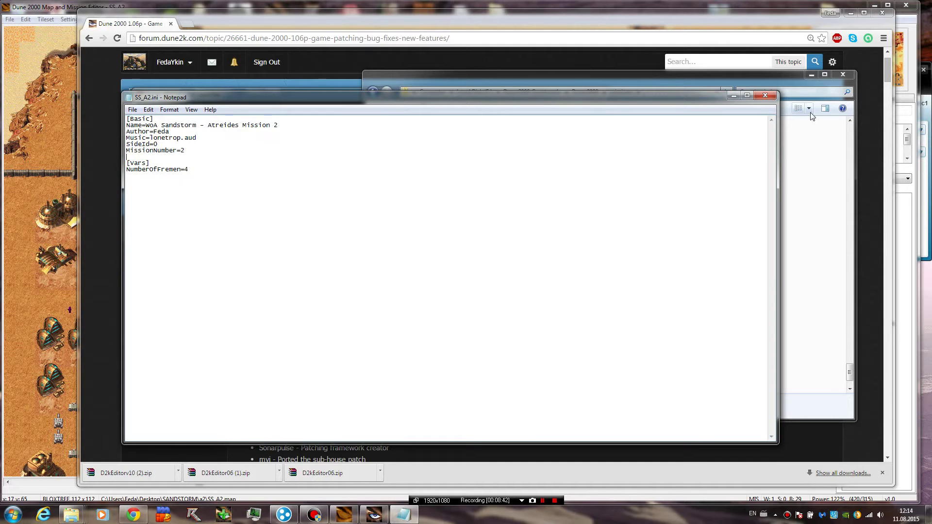
click(765, 95)
scroll(542, 344, down, 2)
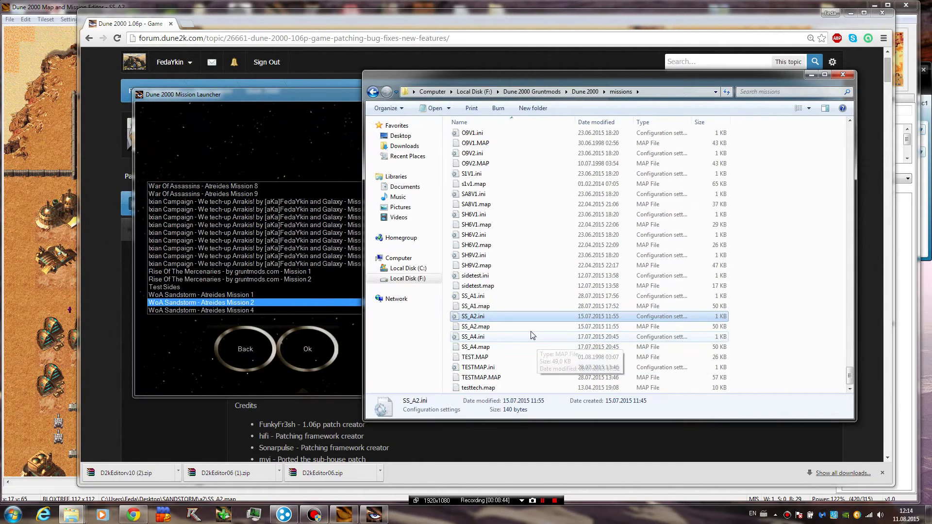
click(487, 337)
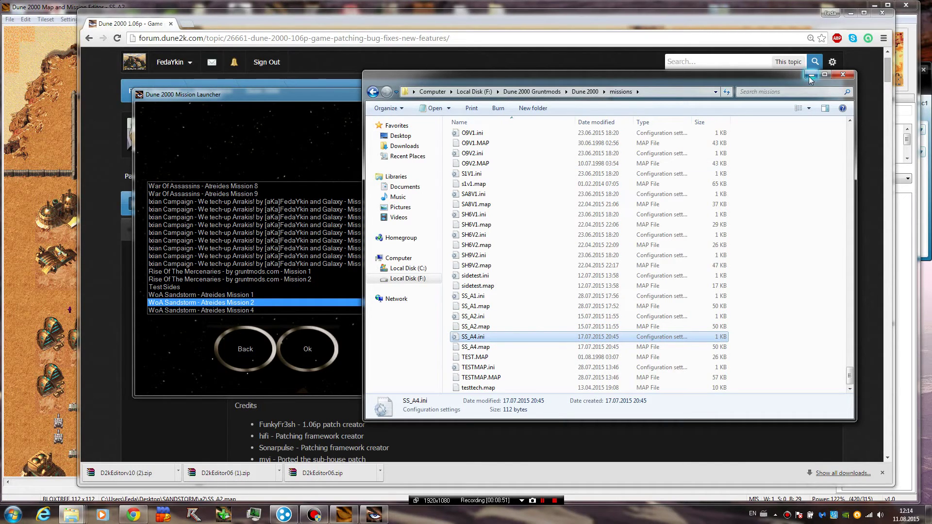
Bring the Map Editor forward and review the Help and Test launch options without launching
click(225, 497)
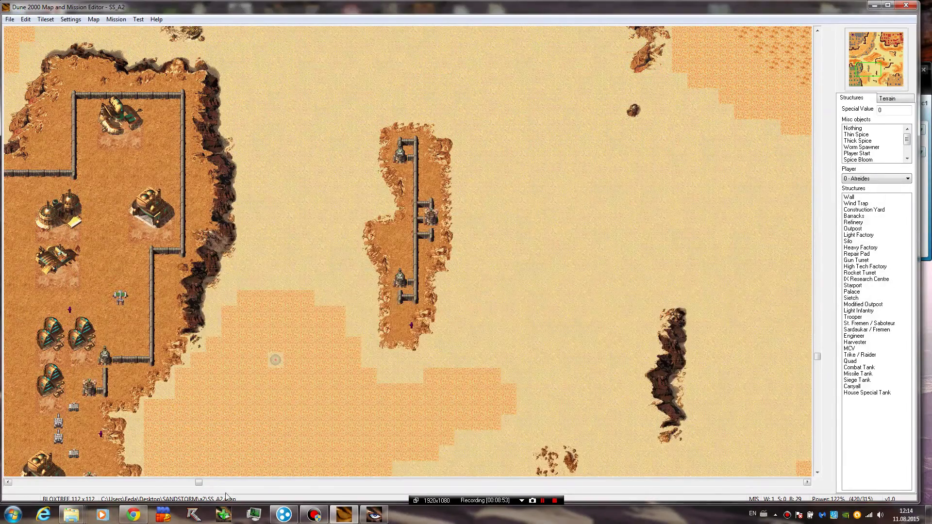
click(138, 19)
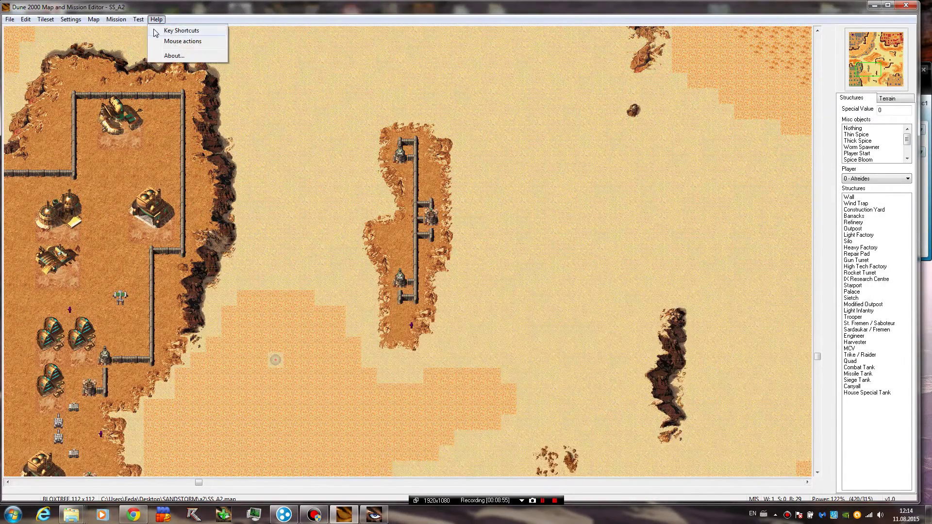
click(133, 22)
mouse_move(136, 22)
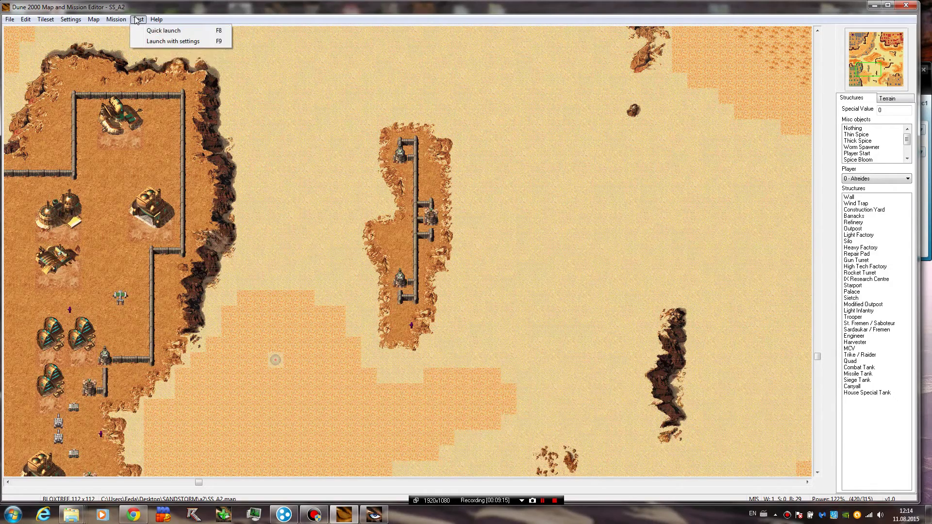
click(139, 18)
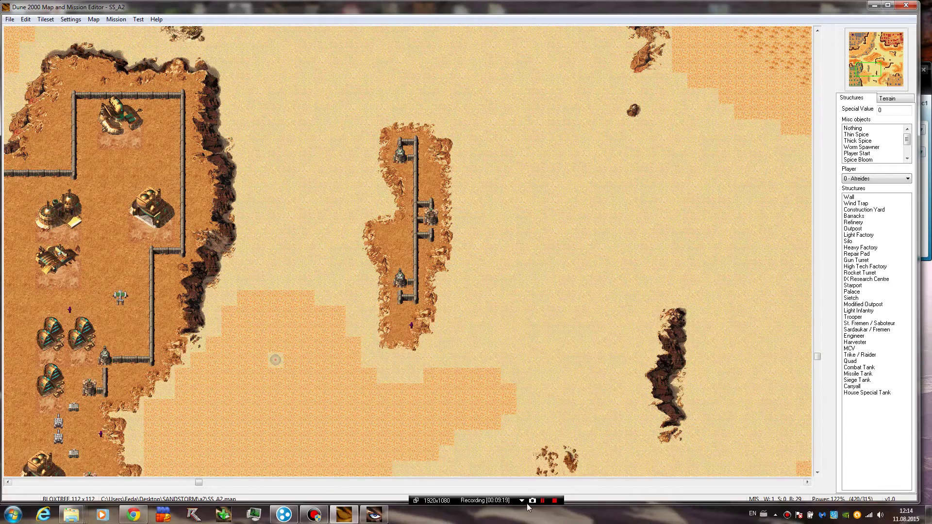
Scroll through the dune2k.com forum page
click(133, 515)
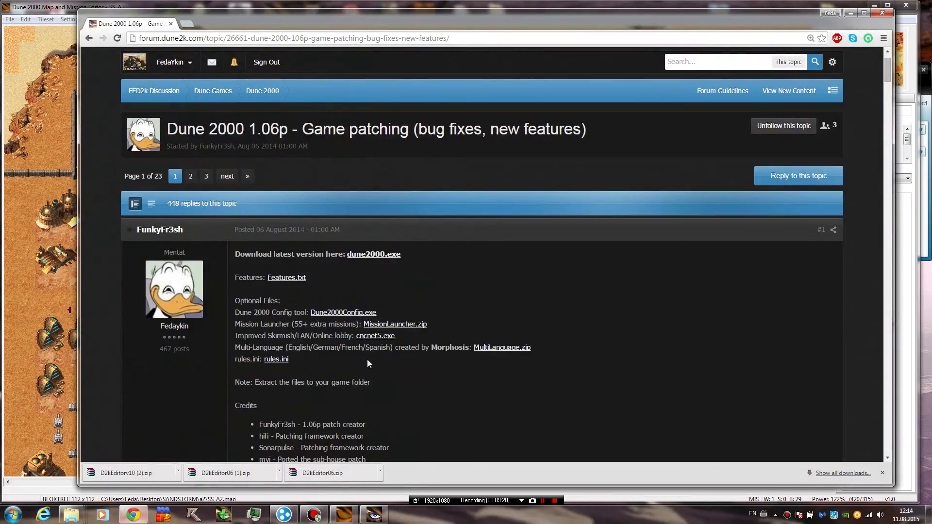
scroll(367, 359, down, 15)
scroll(172, 327, down, 20)
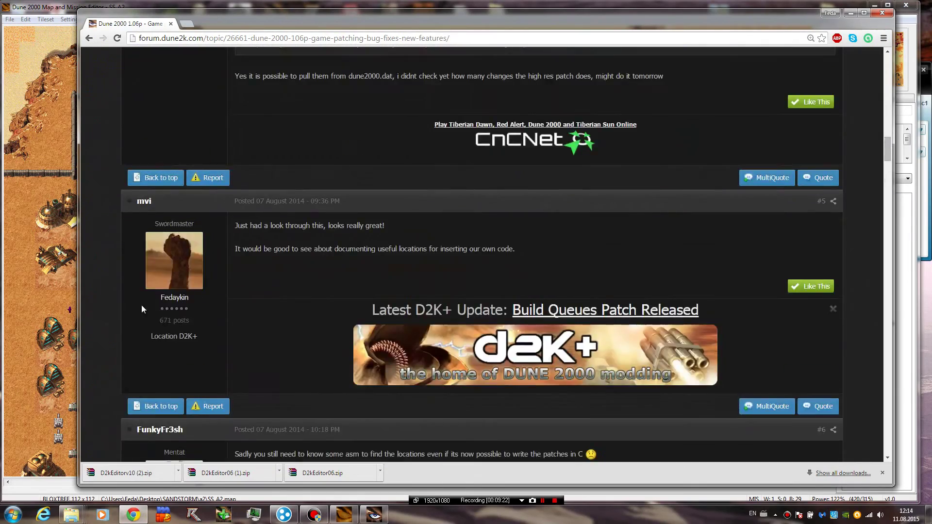
scroll(505, 301, down, 8)
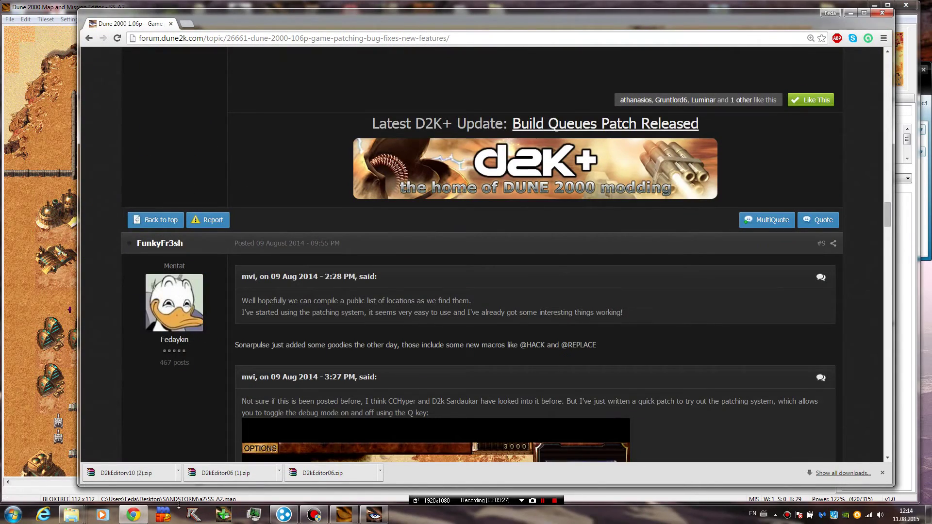
In the launcher, reselect Atreides' WoA Sandstorm - Atreides Mission 2, confirm the briefing and start it
click(374, 514)
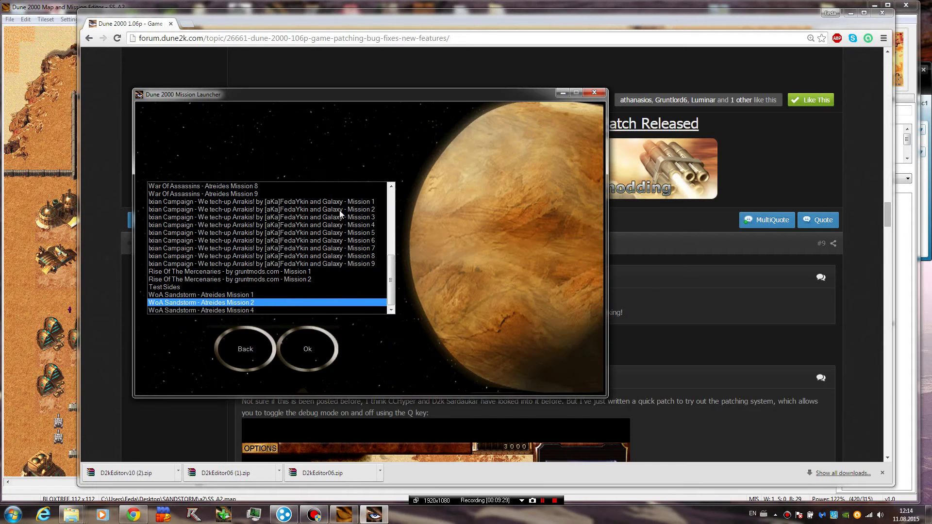
click(257, 354)
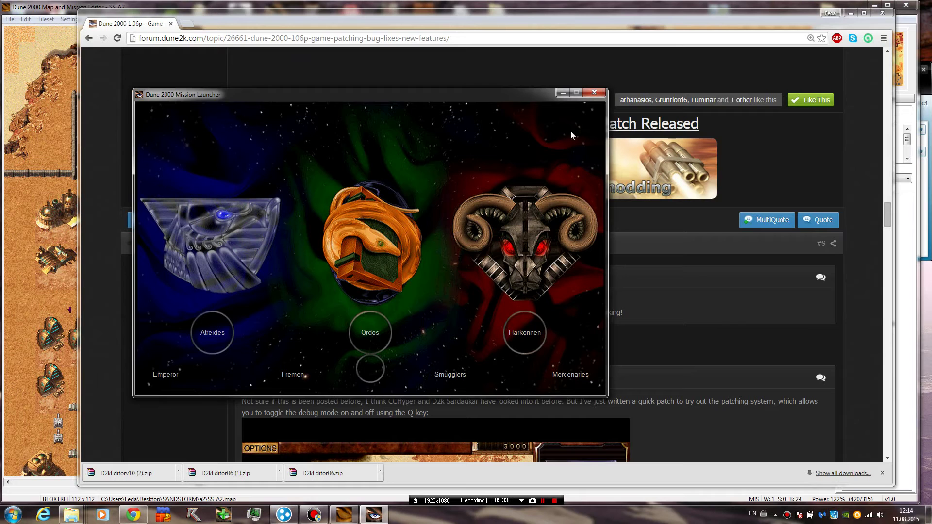
click(220, 332)
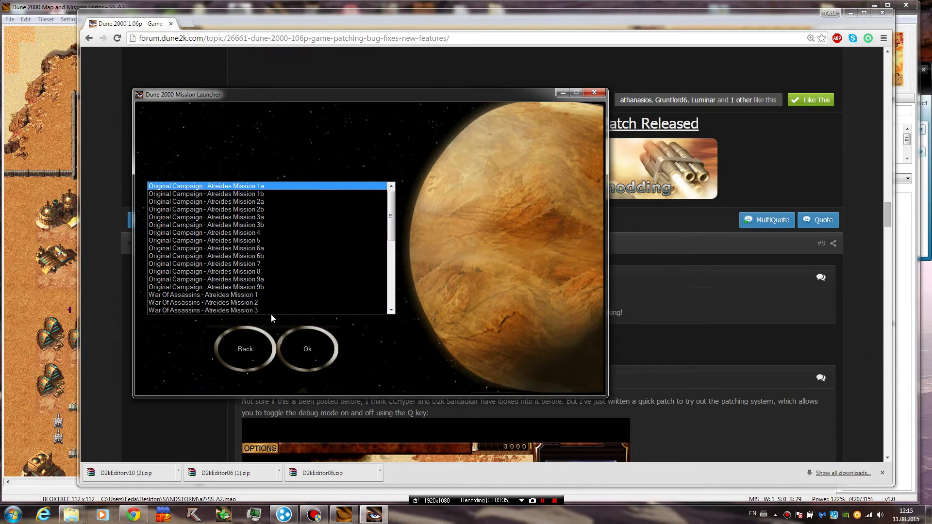
click(281, 287)
scroll(272, 272, down, 7)
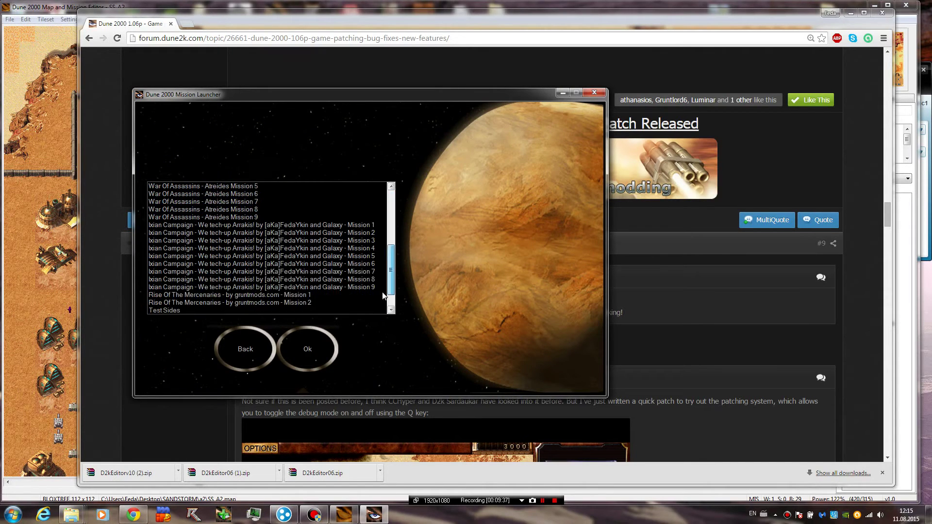
click(272, 302)
click(310, 352)
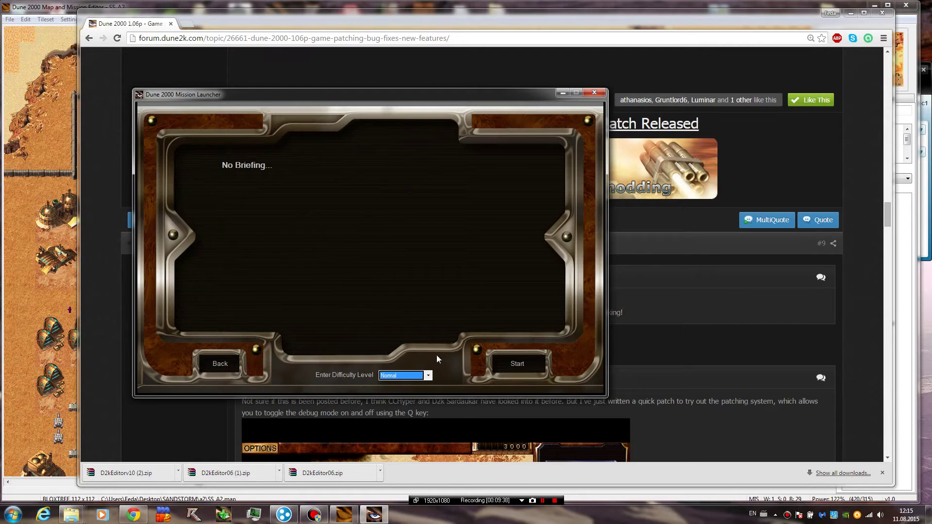
click(521, 369)
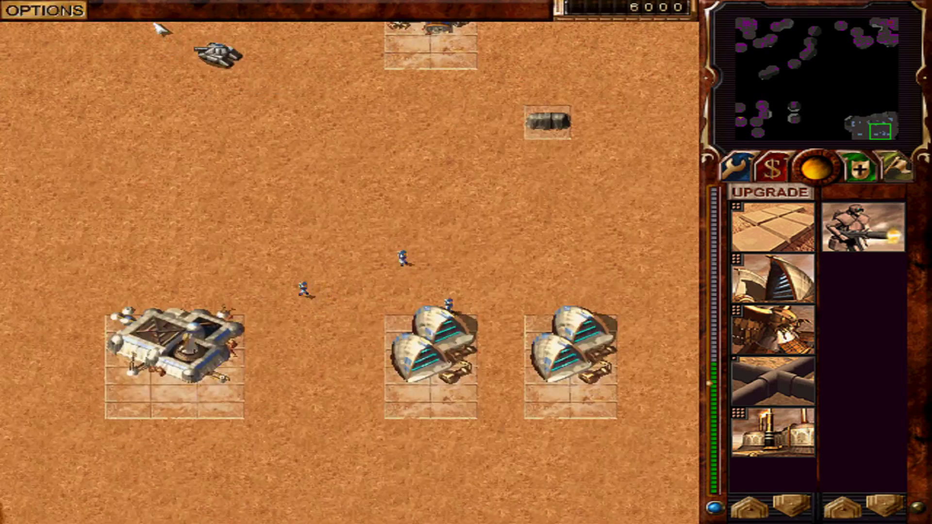
Move the view across the map to inspect the enemy bases
mouse_move(2, 107)
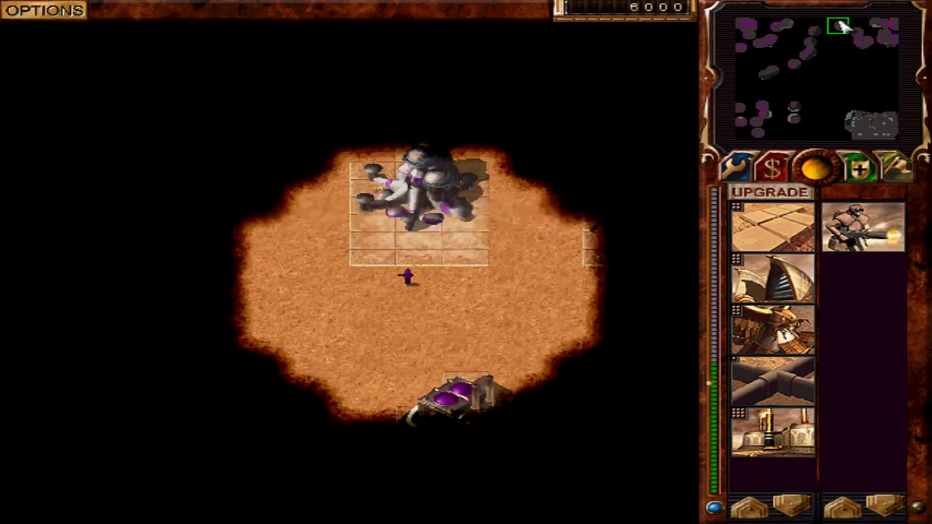
drag(843, 26, 876, 25)
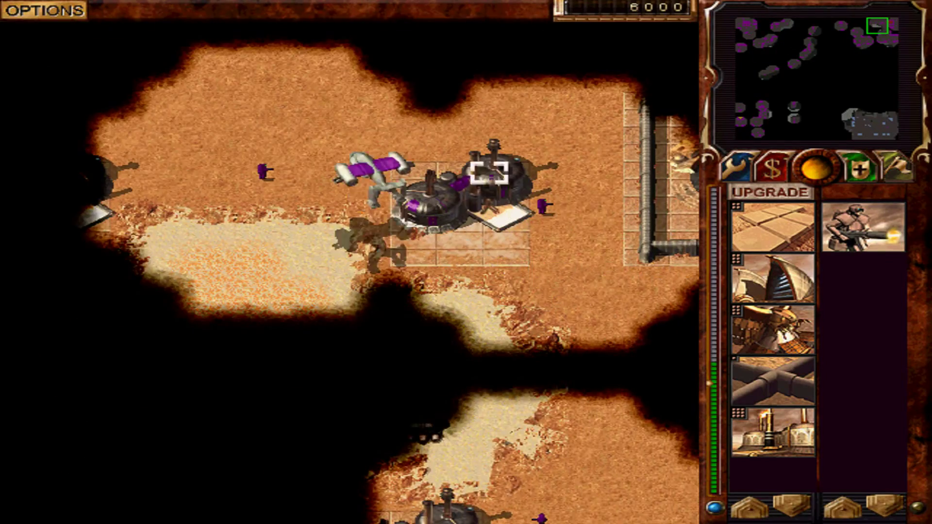
click(489, 173)
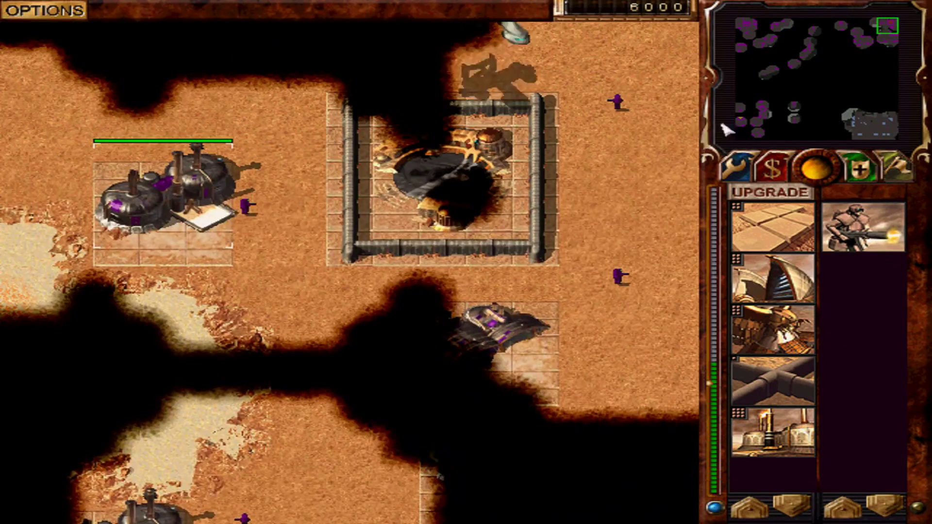
Abort the mission from the in-game Options menu and confirm in the Are You Sure? dialog
click(739, 118)
key(Escape)
click(461, 287)
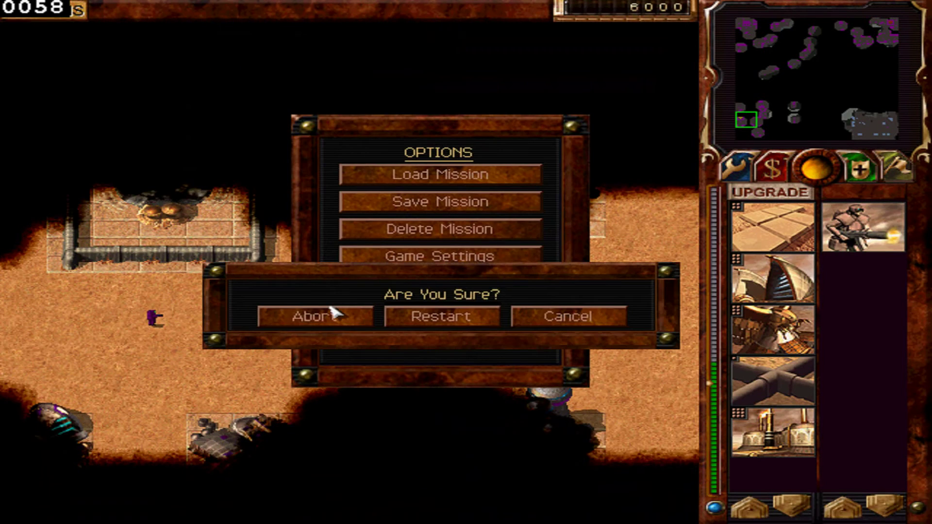
click(334, 313)
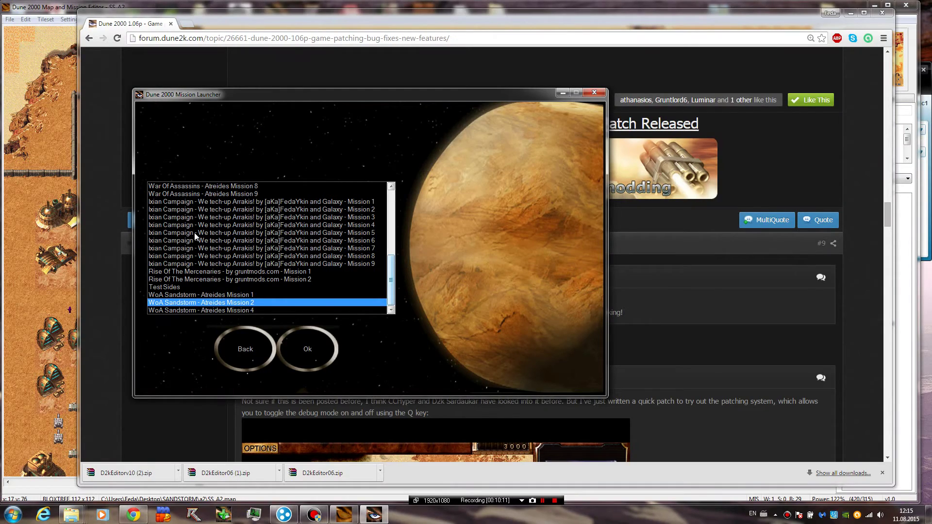
Open Mission > Events and Conditions, select the row 3 Ordos Reinforcement and view its event types
click(61, 11)
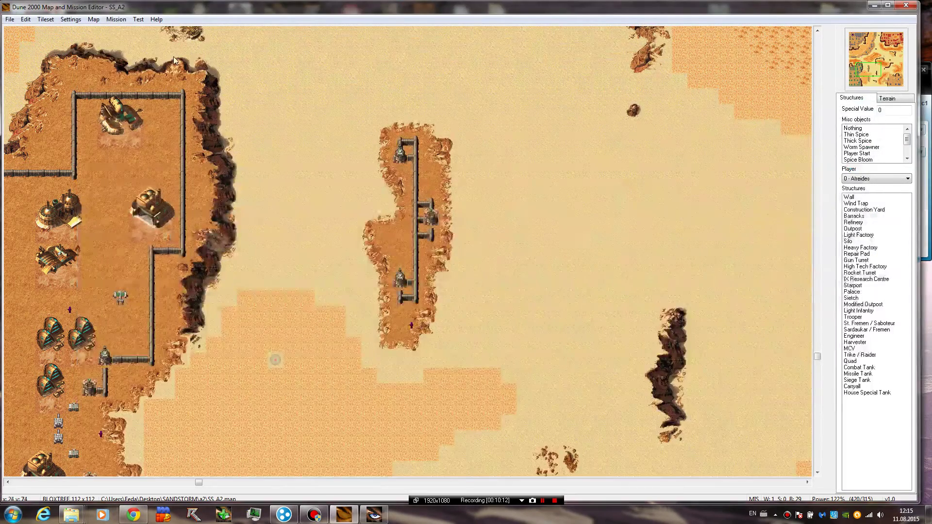
click(117, 20)
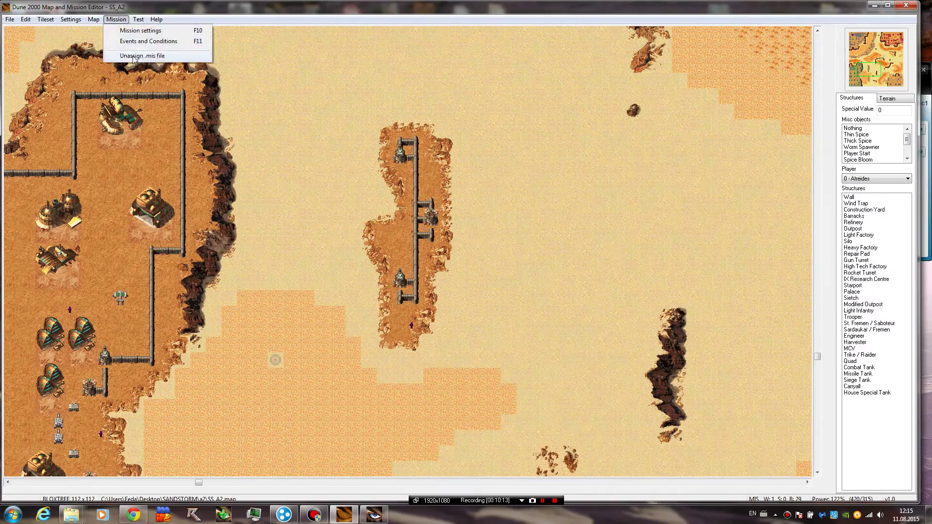
click(153, 42)
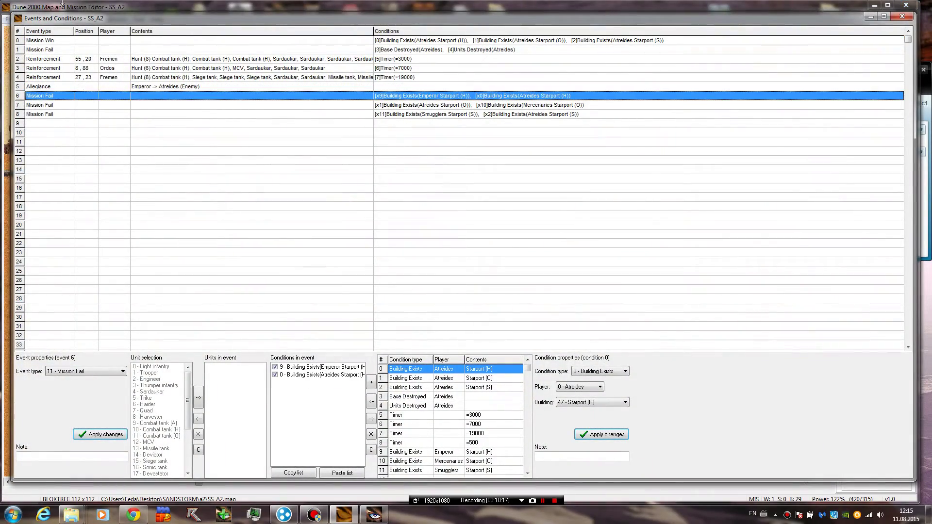
click(146, 70)
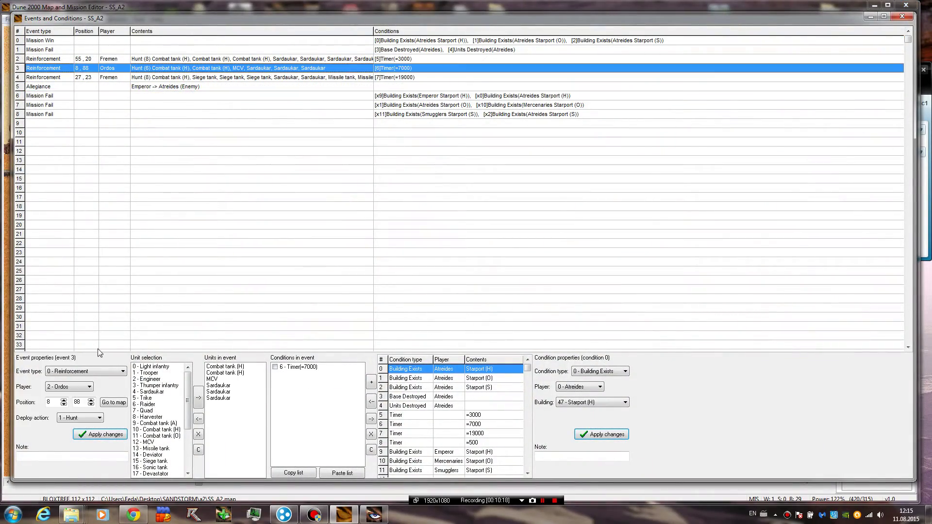
click(89, 371)
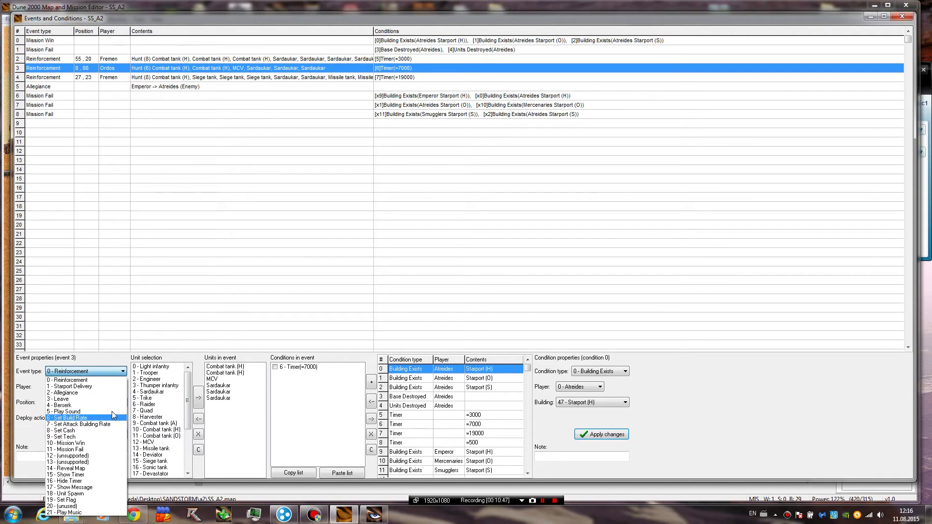
Dismiss the Event type list unchanged and close the Events and Conditions window
click(83, 380)
click(902, 16)
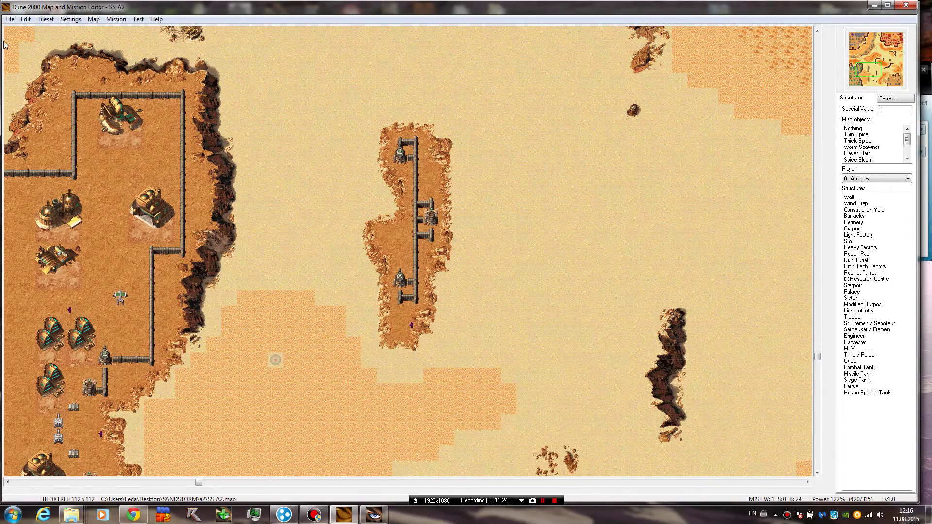
click(116, 20)
click(141, 31)
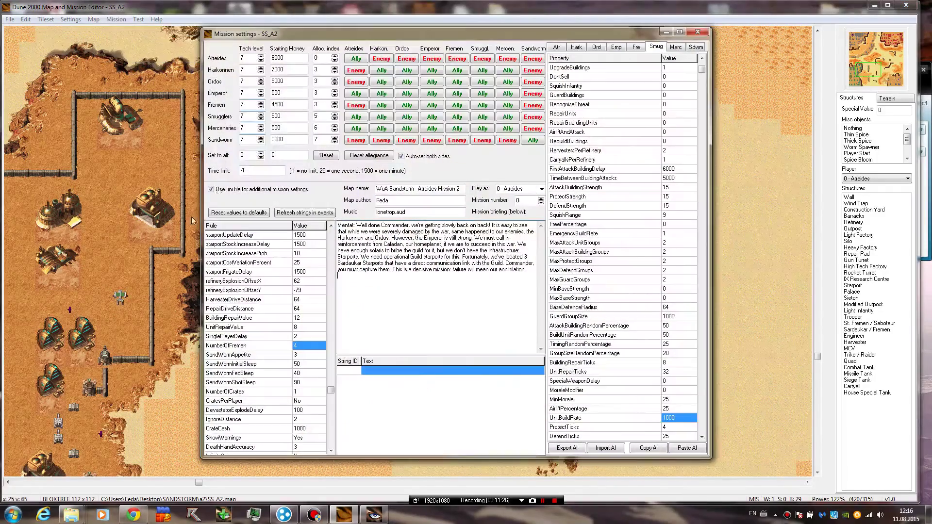
click(215, 191)
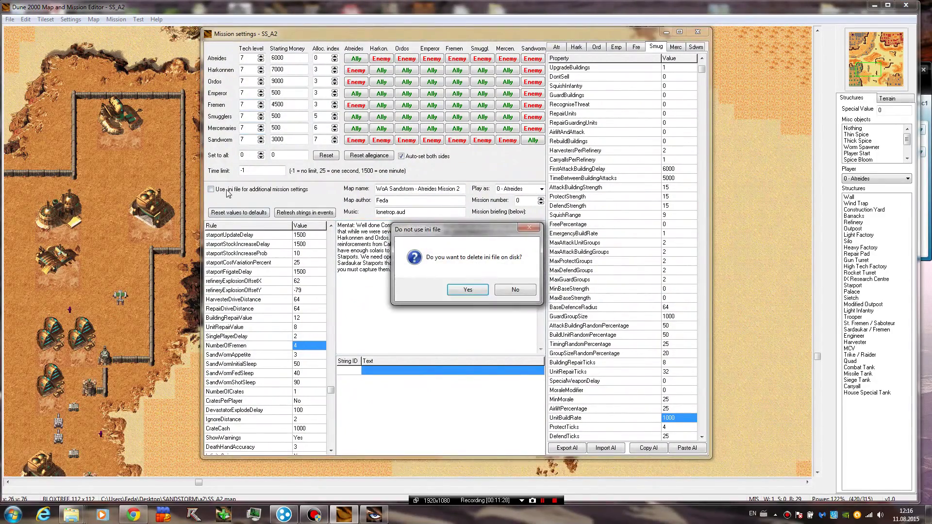
click(505, 291)
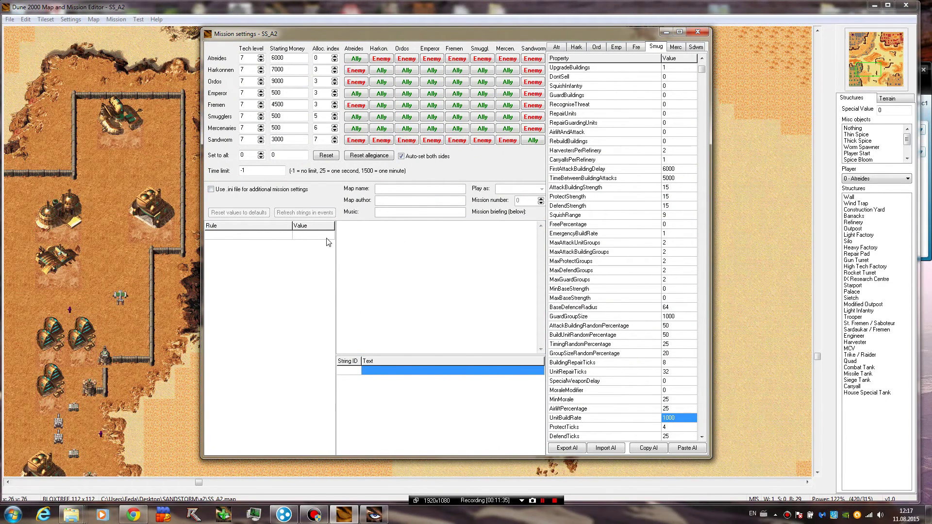
click(227, 190)
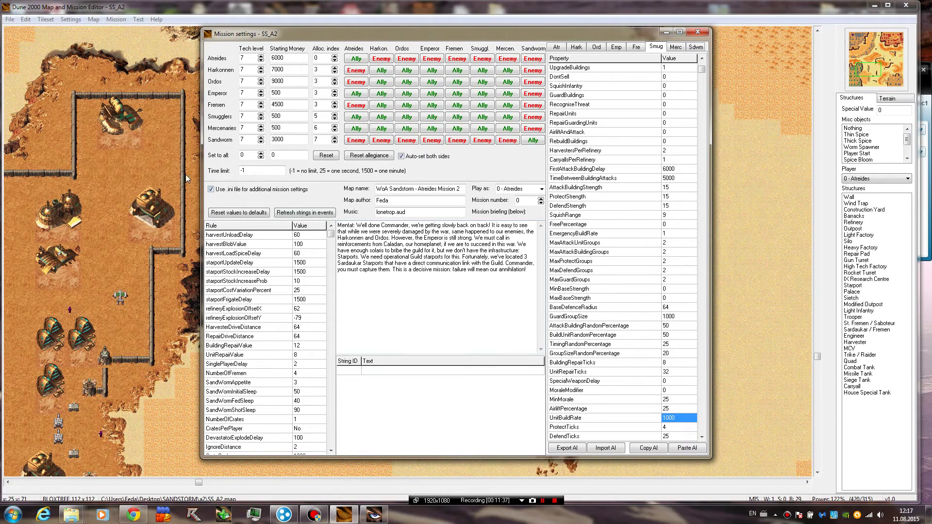
click(234, 192)
click(516, 291)
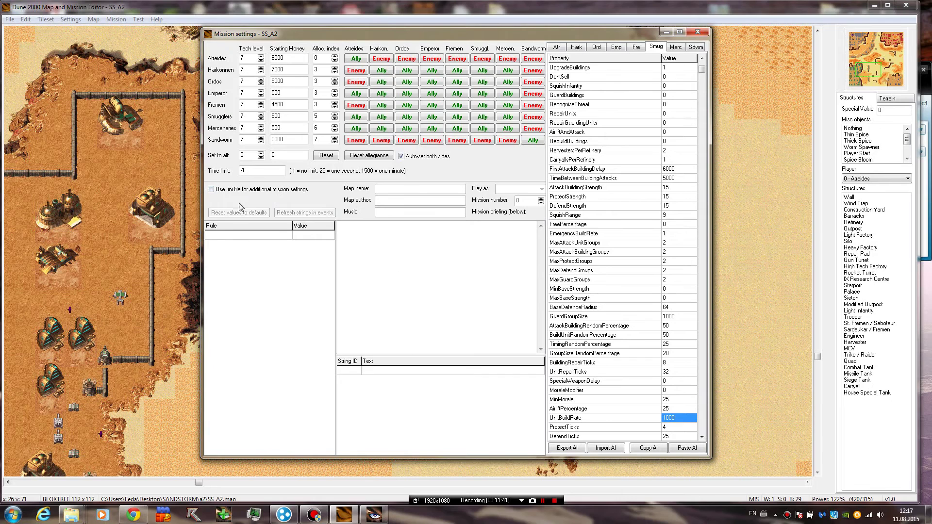
click(251, 191)
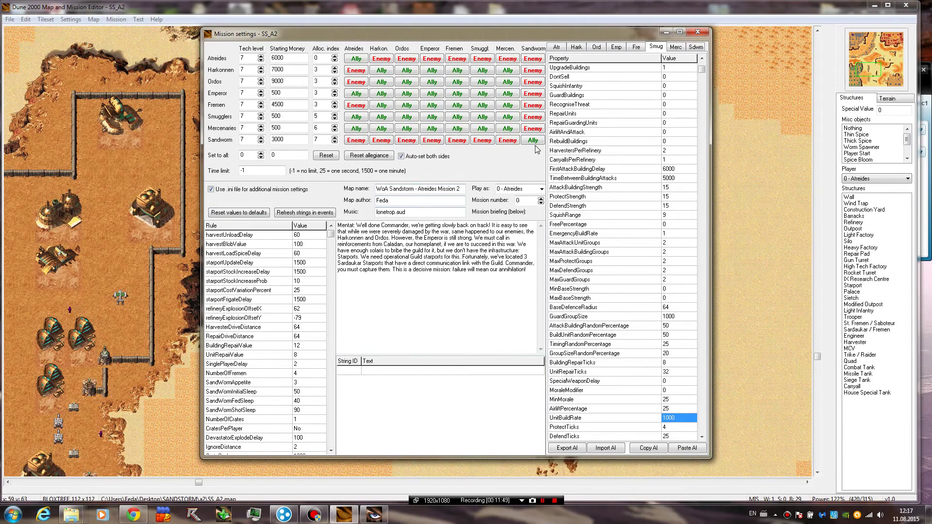
click(703, 32)
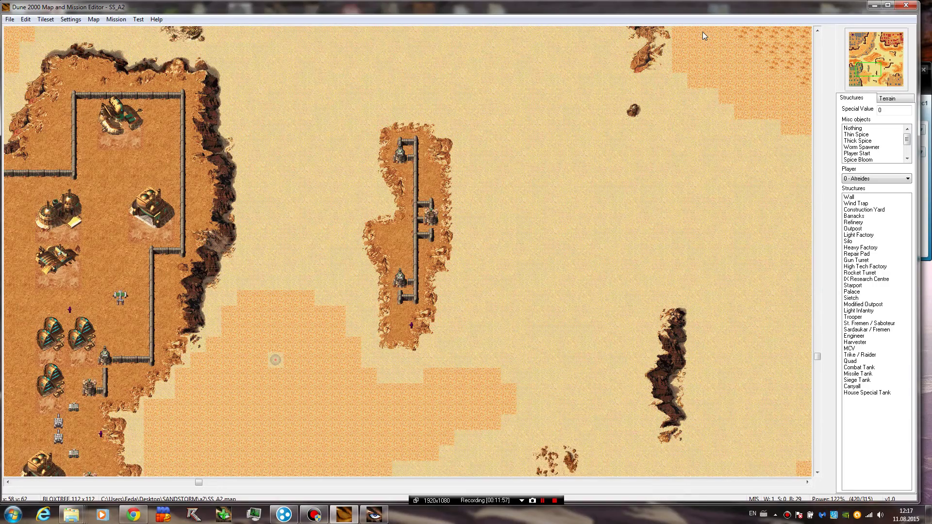
Browse the Test, Mission and Settings menus without choosing anything
click(138, 19)
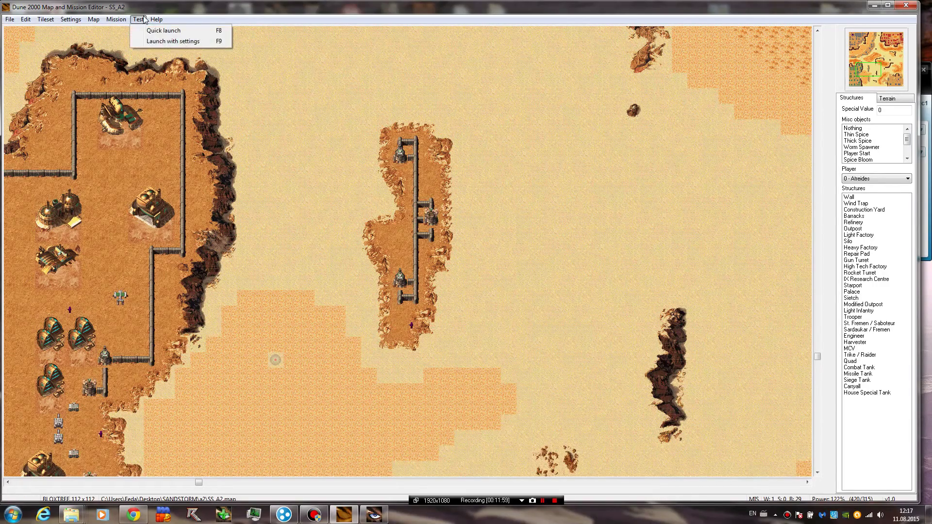
mouse_move(156, 19)
mouse_move(125, 19)
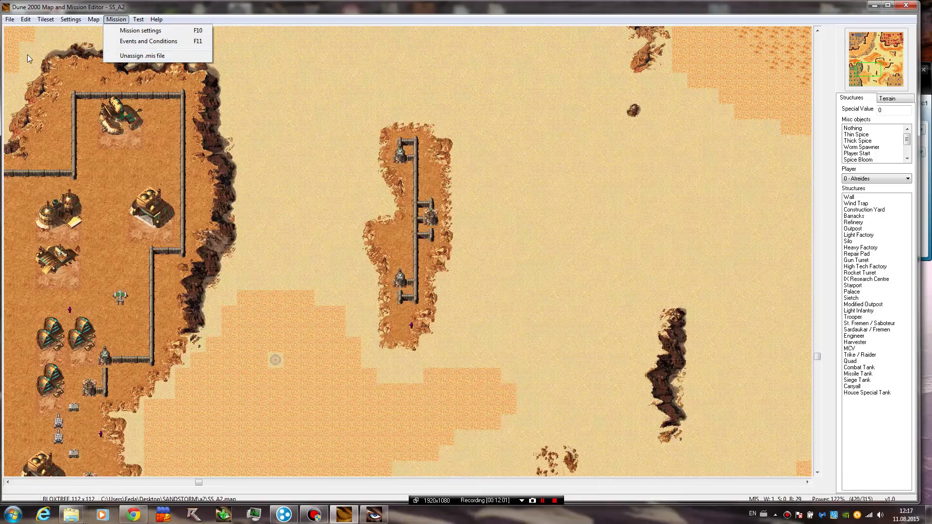
mouse_move(70, 20)
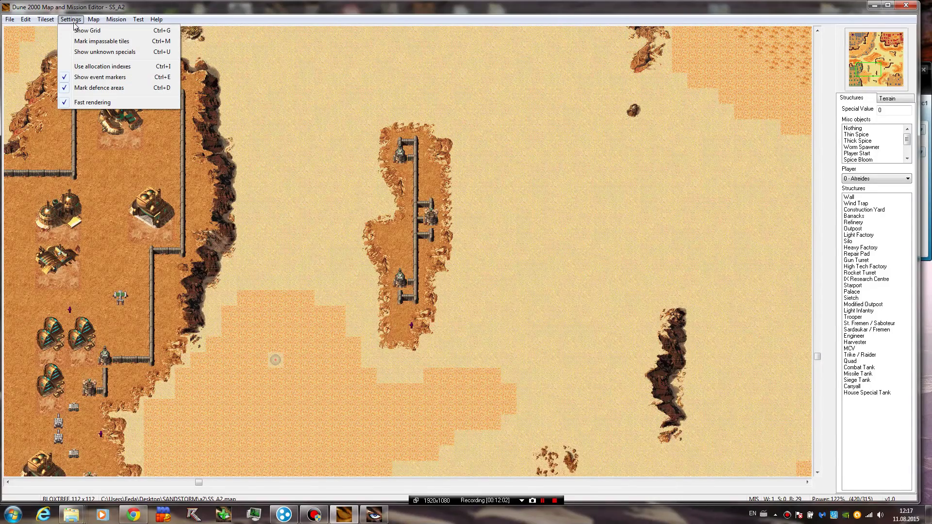
click(179, 4)
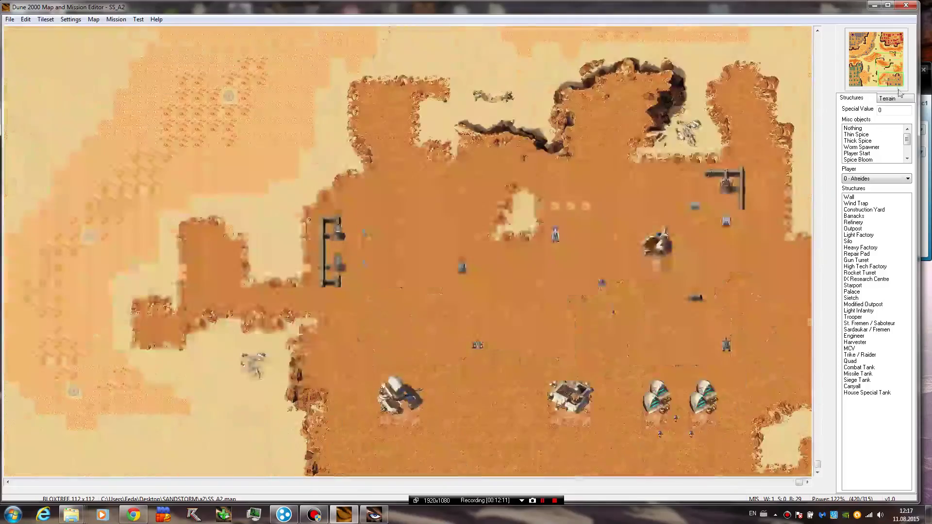
Jump the view around the minimap to review the walled bases and other map areas
drag(883, 62, 868, 68)
click(874, 54)
click(861, 79)
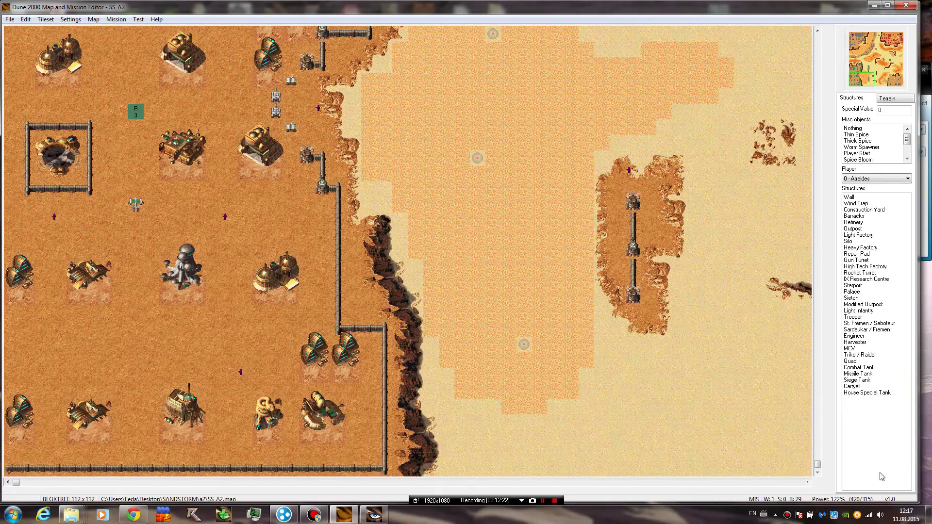
click(896, 61)
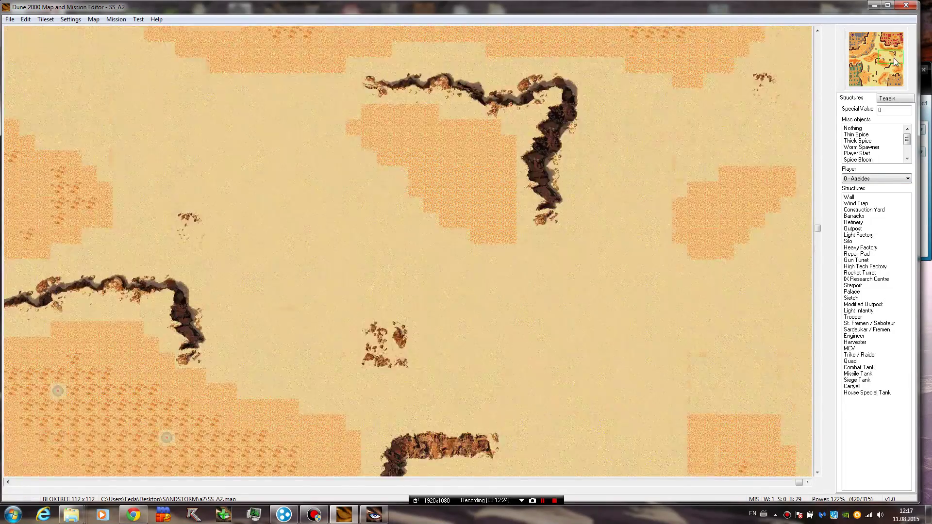